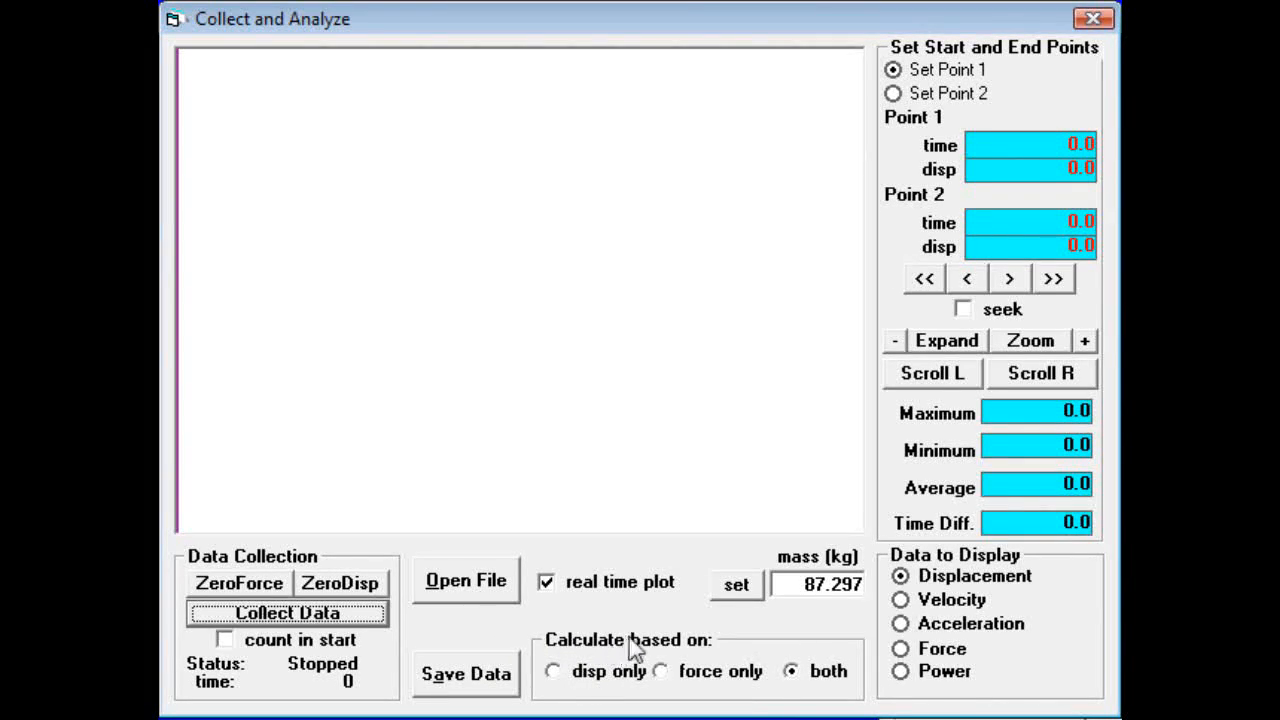
Try the displacement-only and force-only calculation bases, and return the setting to both.
click(555, 672)
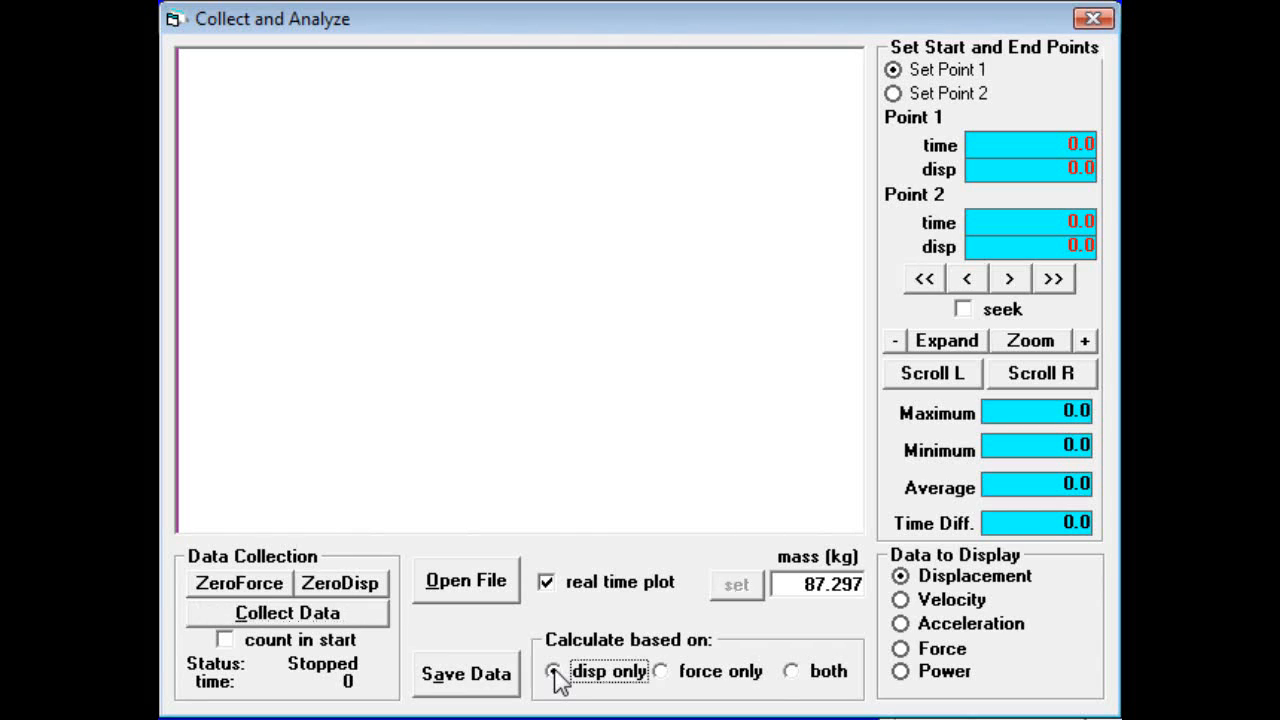
click(662, 672)
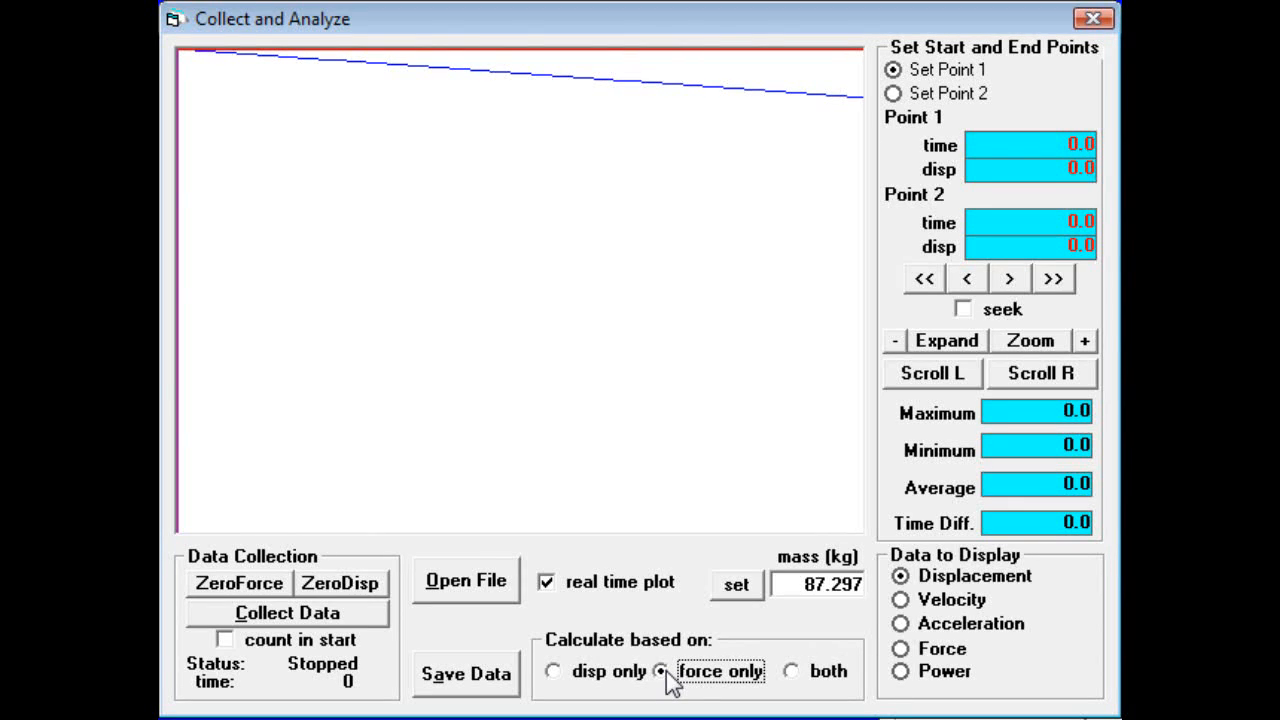
click(792, 672)
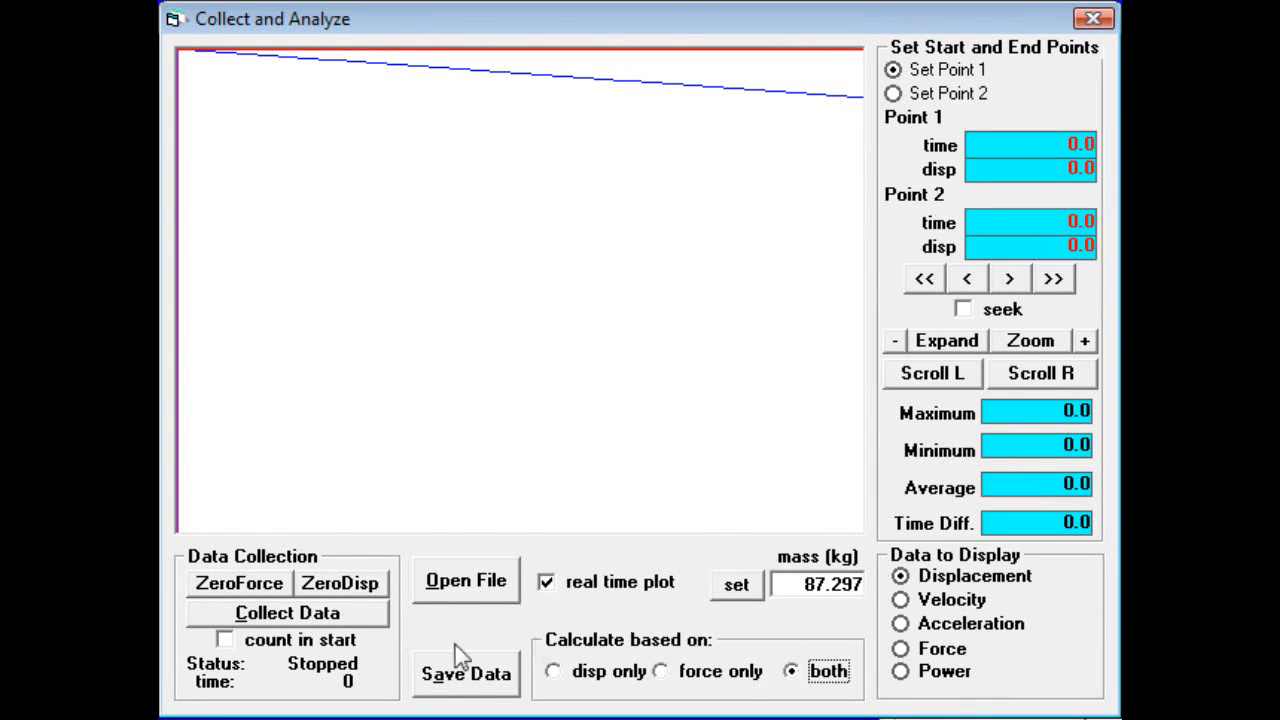
Open the saved BMS recording dated 29_05_09 12_00 with the suffix 1cmjloaded from the Ballistic Measurement System folder.
click(468, 588)
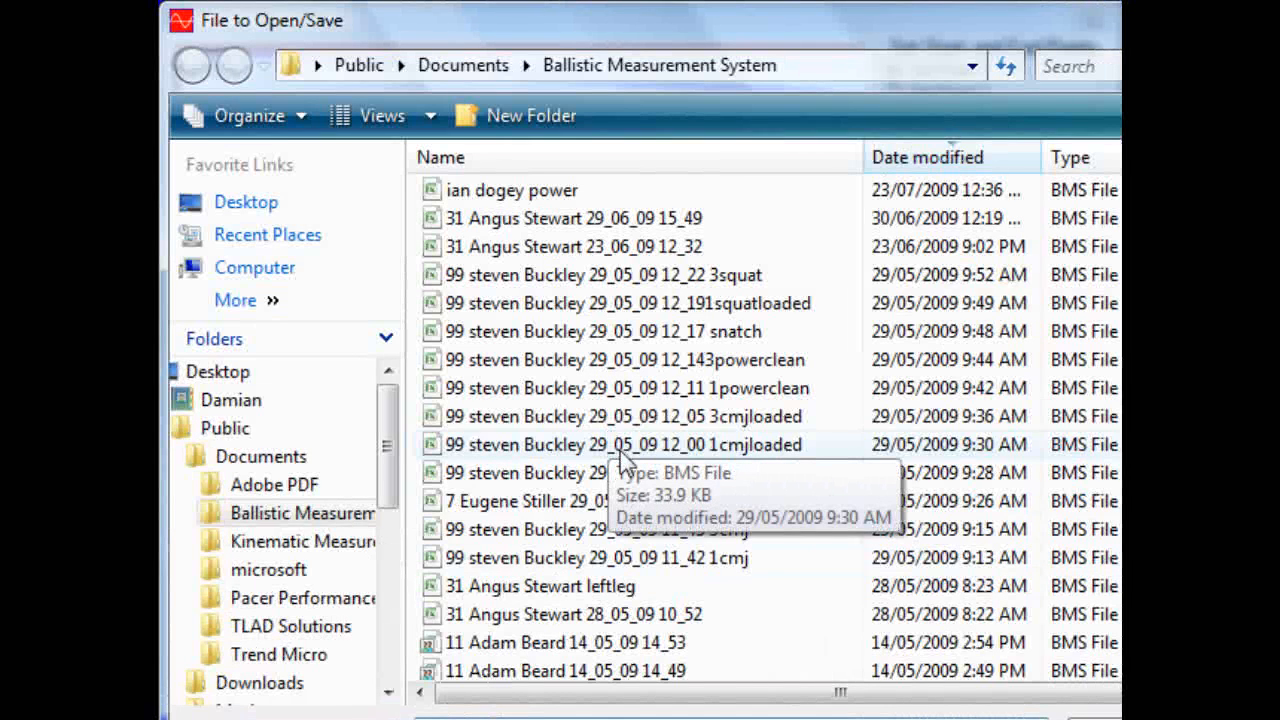
double_click(621, 446)
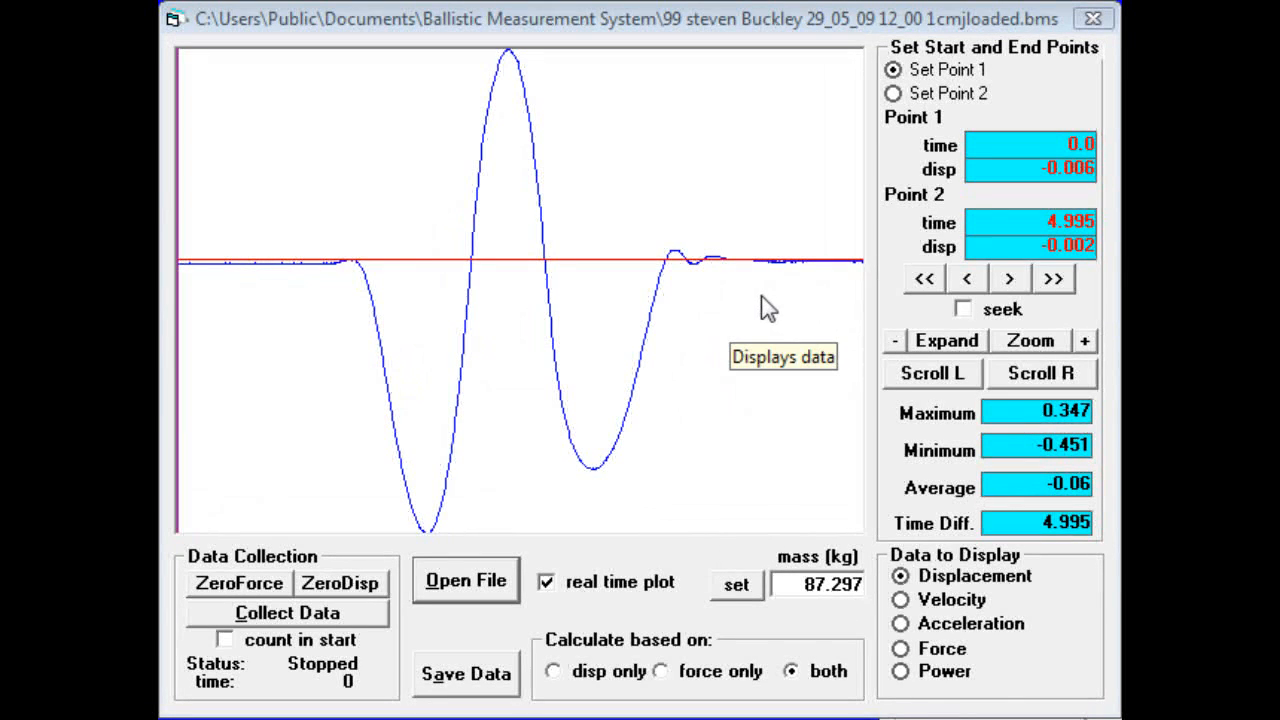
Display the recording's velocity, acceleration, force and power curves one after another, and return to the displacement curve.
click(903, 600)
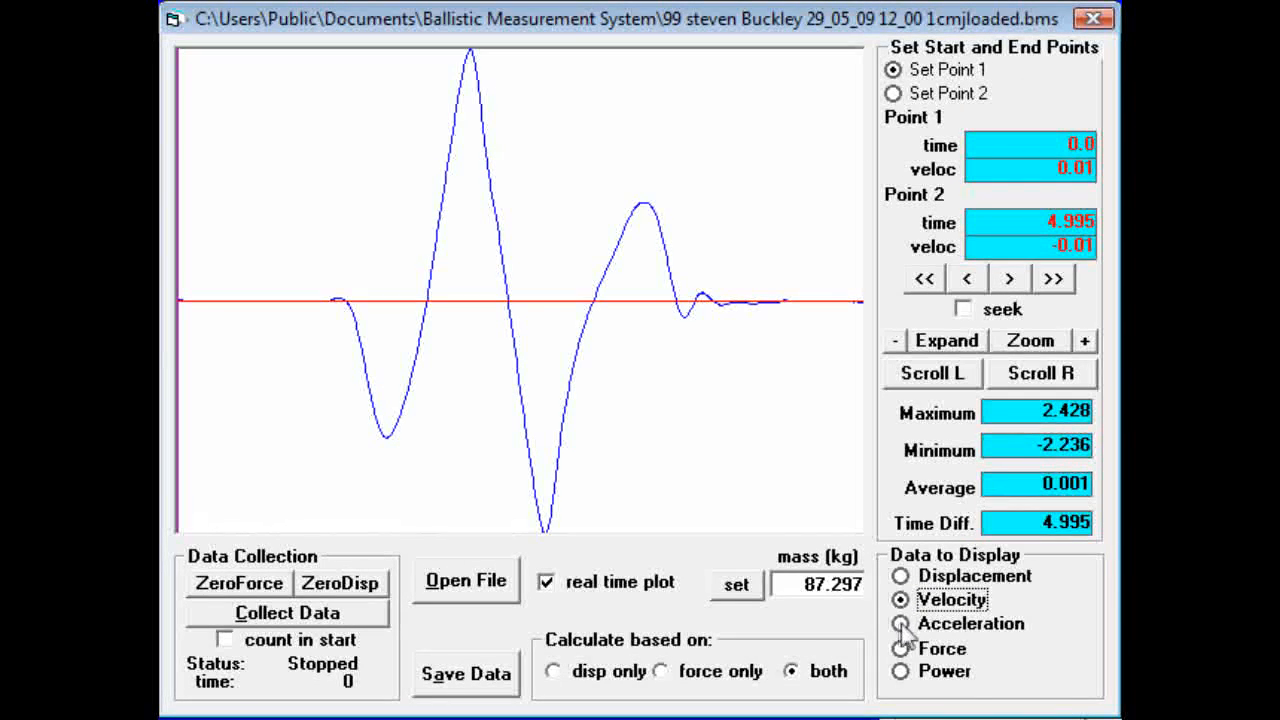
click(902, 624)
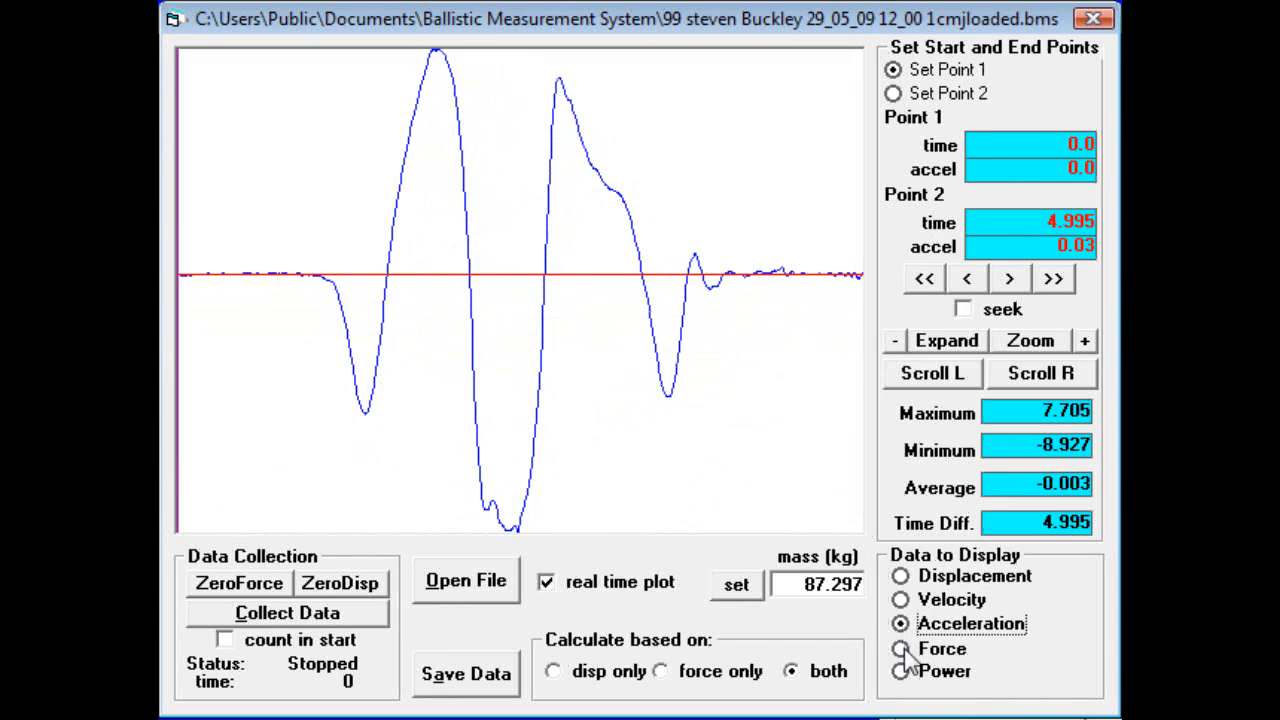
click(902, 650)
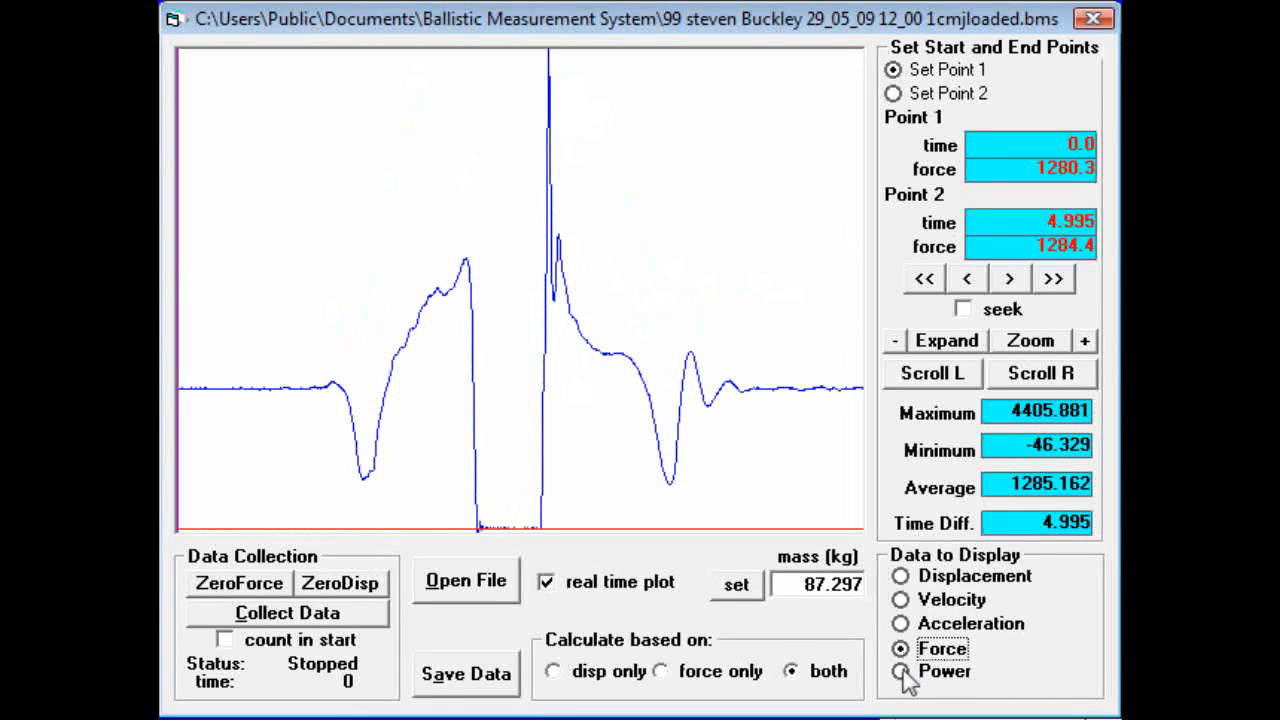
click(901, 676)
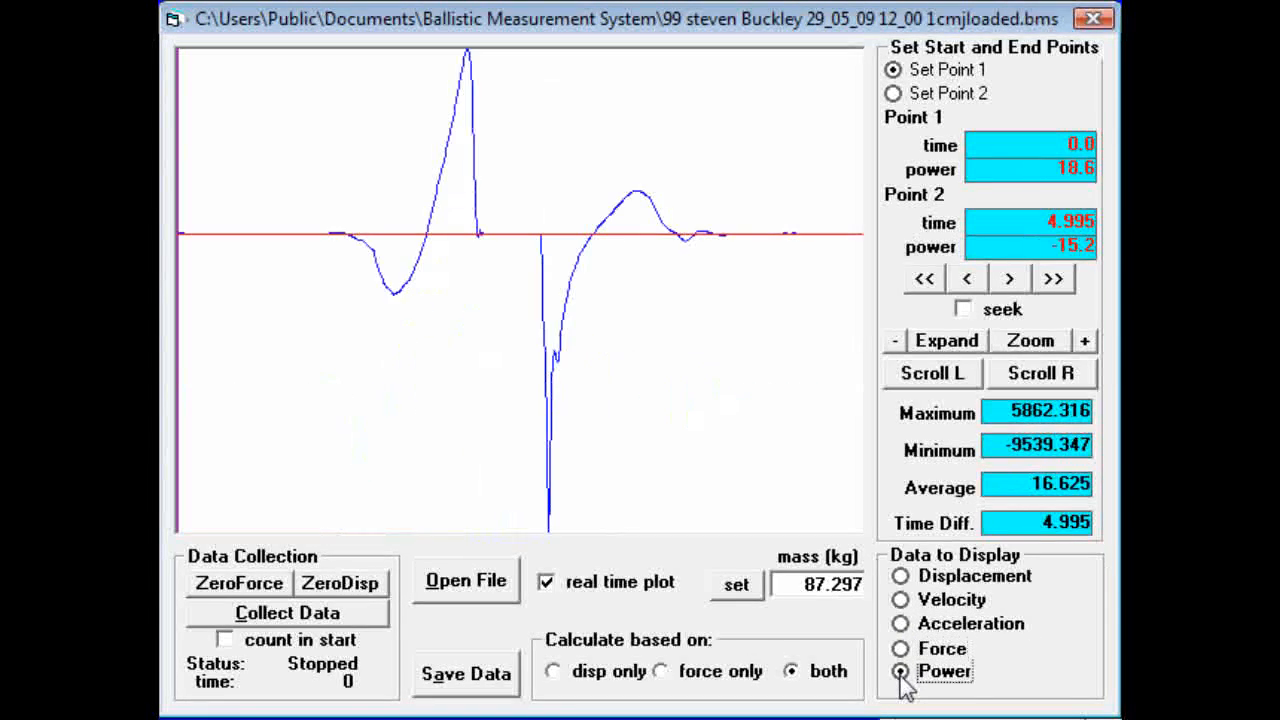
click(903, 579)
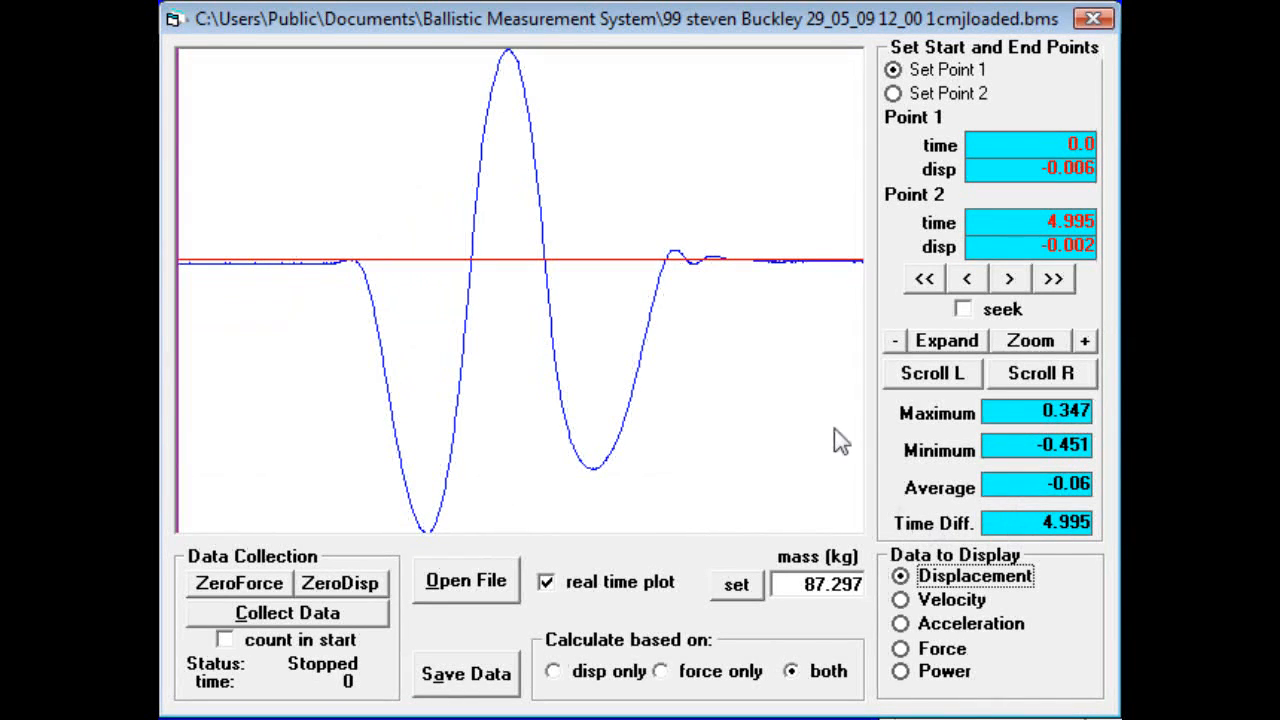
Compare the maximum, minimum and average readings across velocity, acceleration, force and power, finishing on displacement.
click(900, 600)
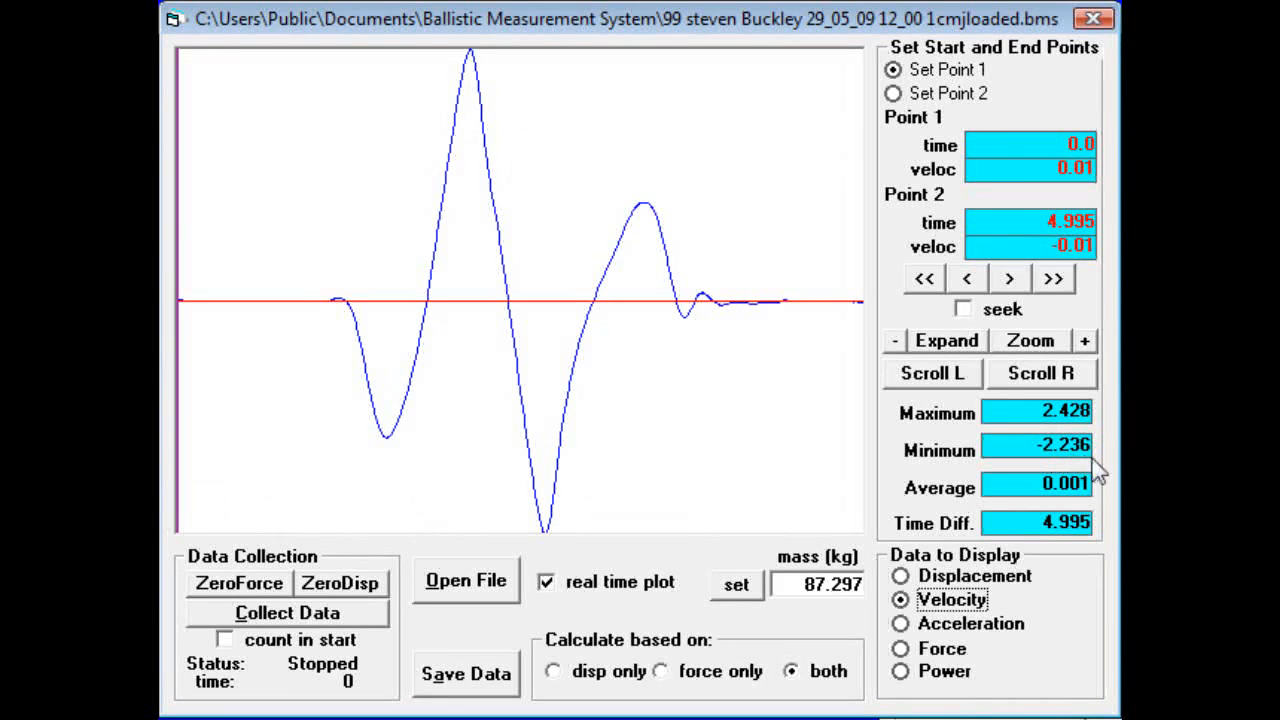
click(901, 624)
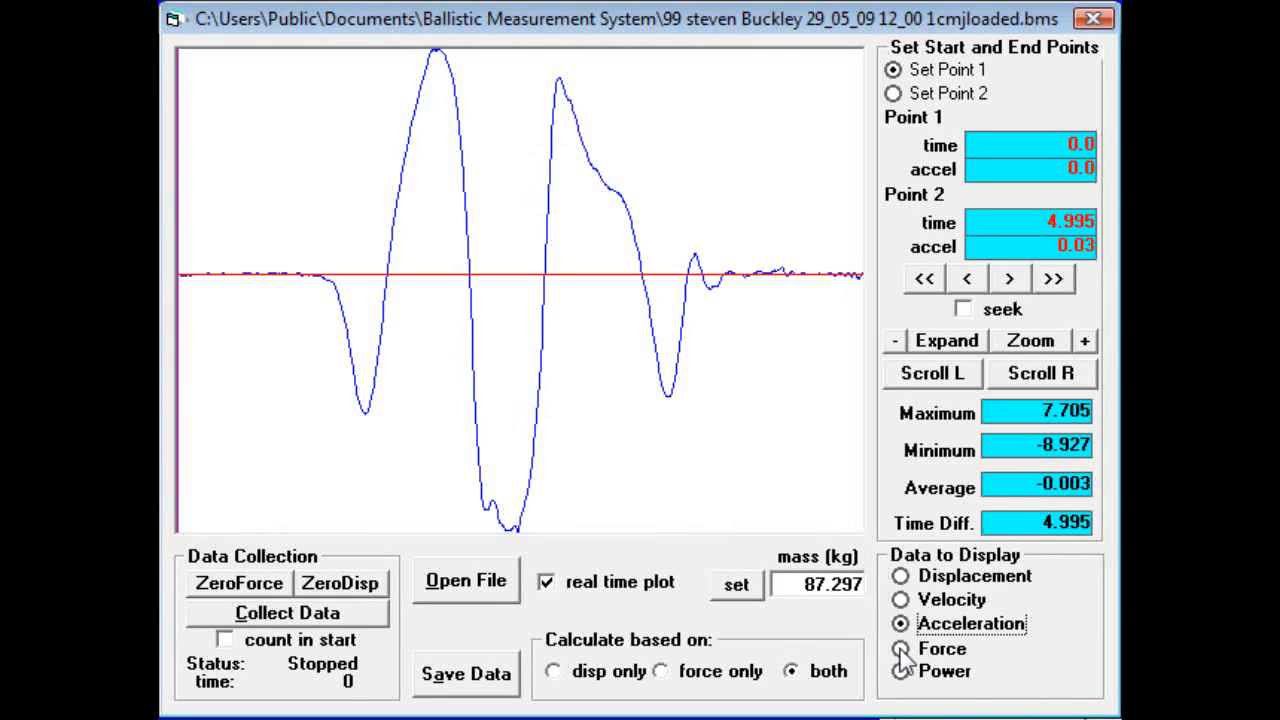
click(901, 649)
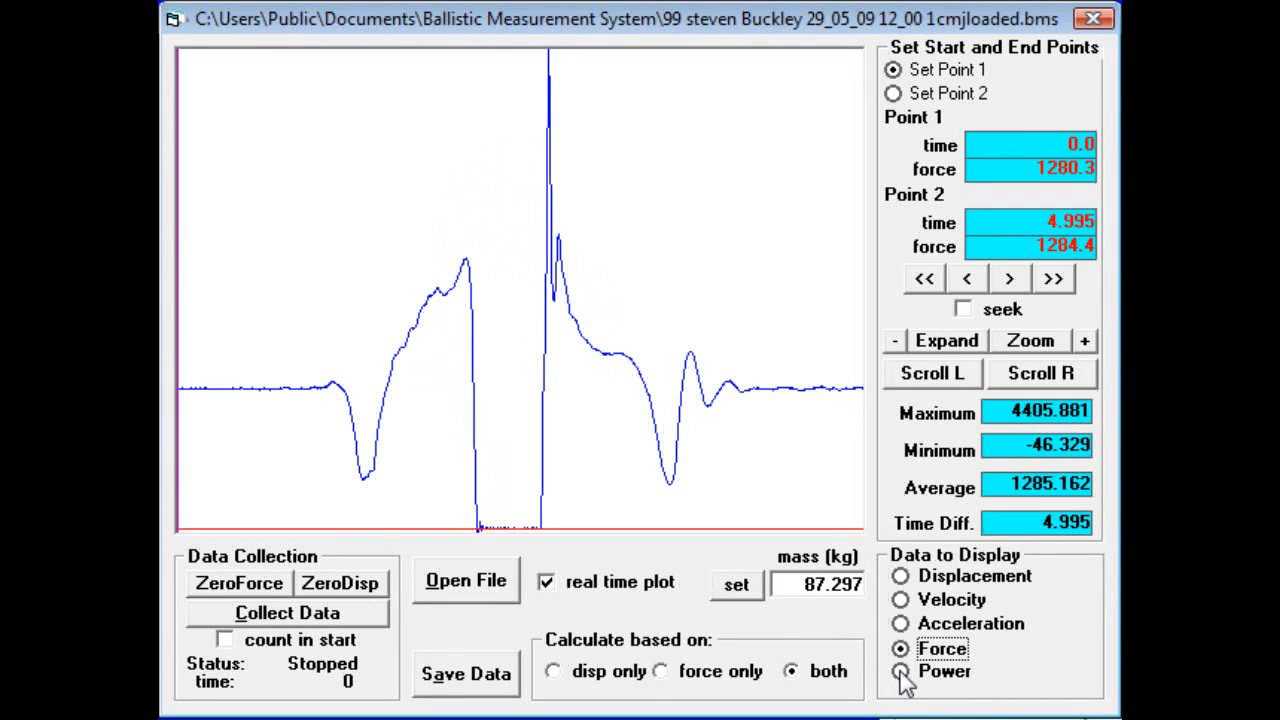
click(902, 674)
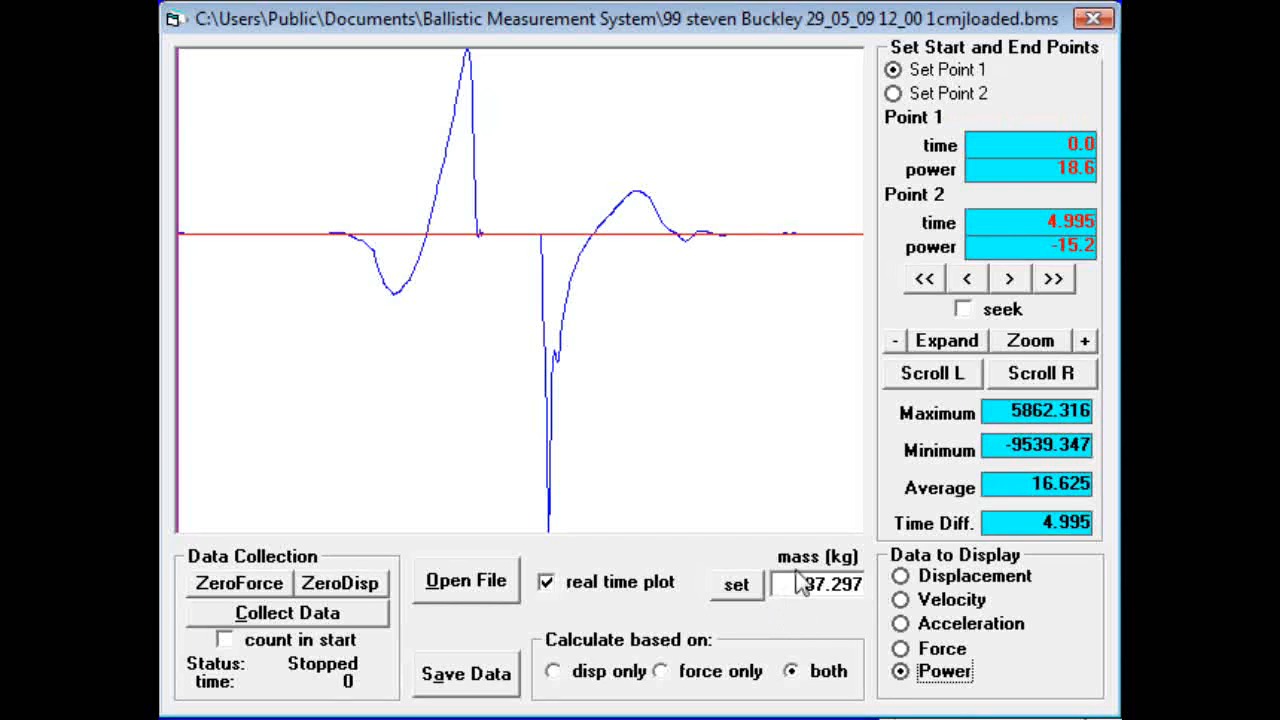
click(902, 577)
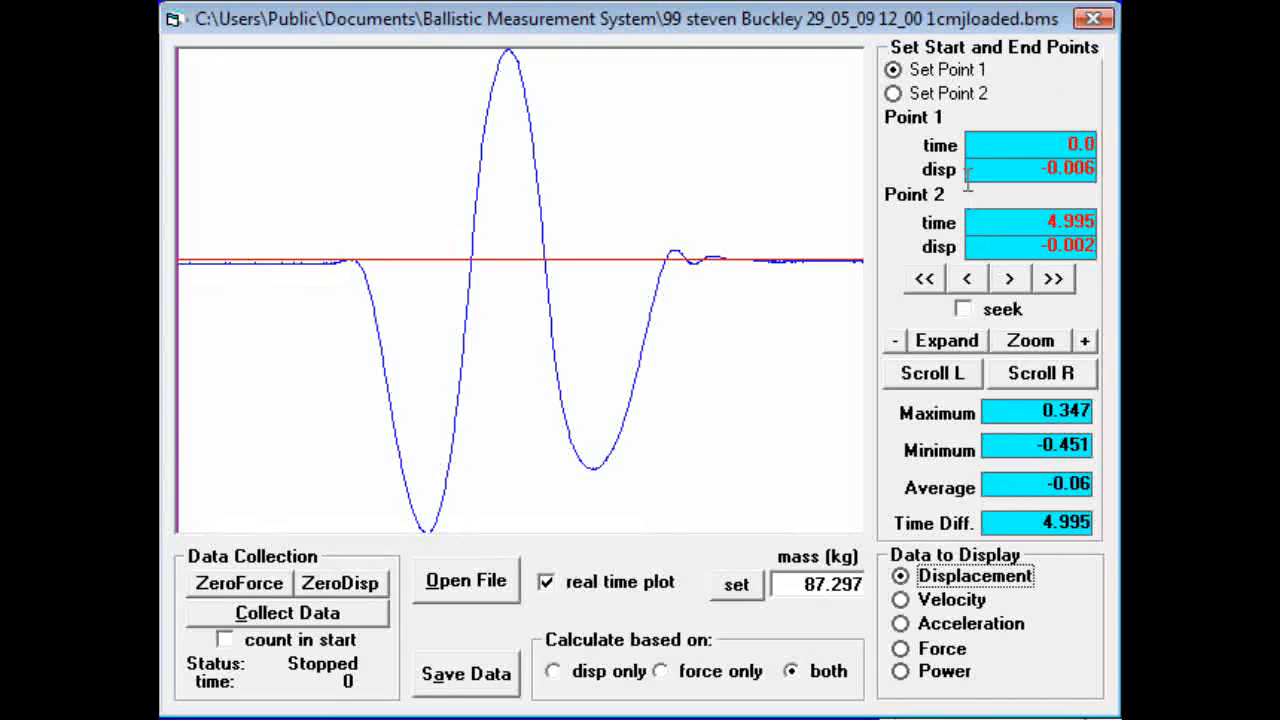
Try point 1 at 1.04 s and 1.365 s while checking velocity and acceleration, and settle it at 0.955 s before the movement starts.
click(321, 300)
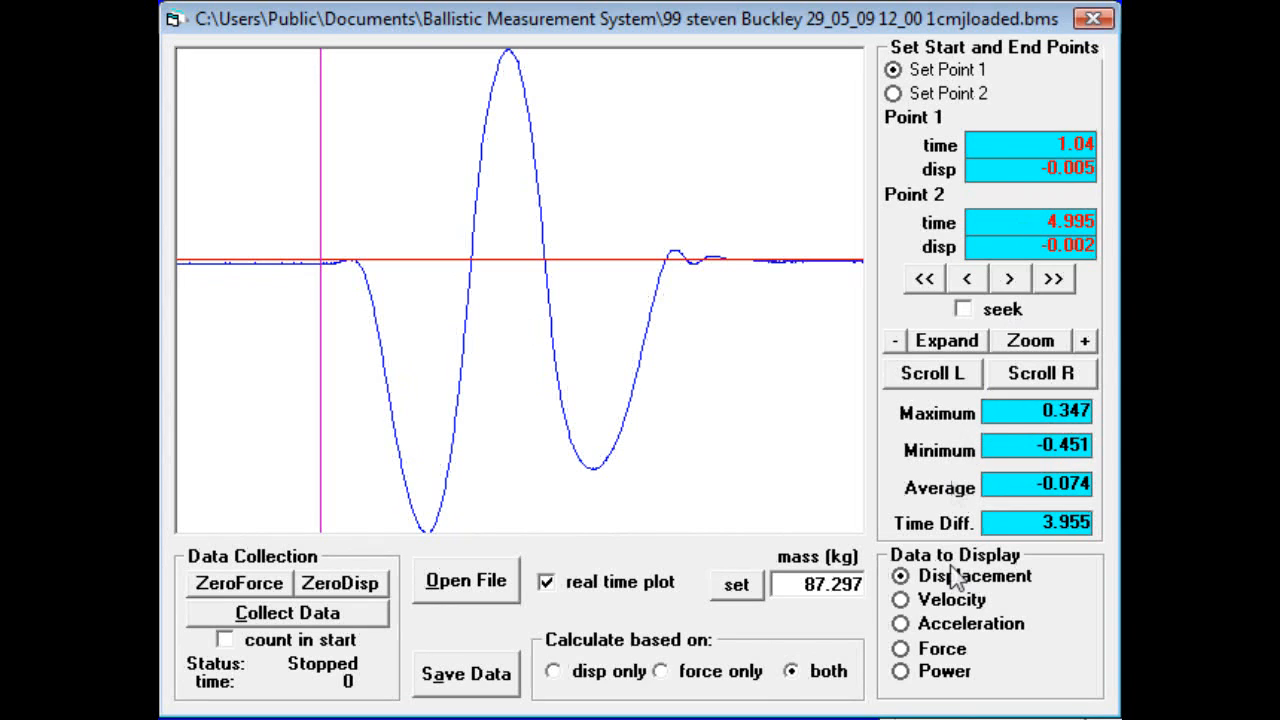
click(901, 600)
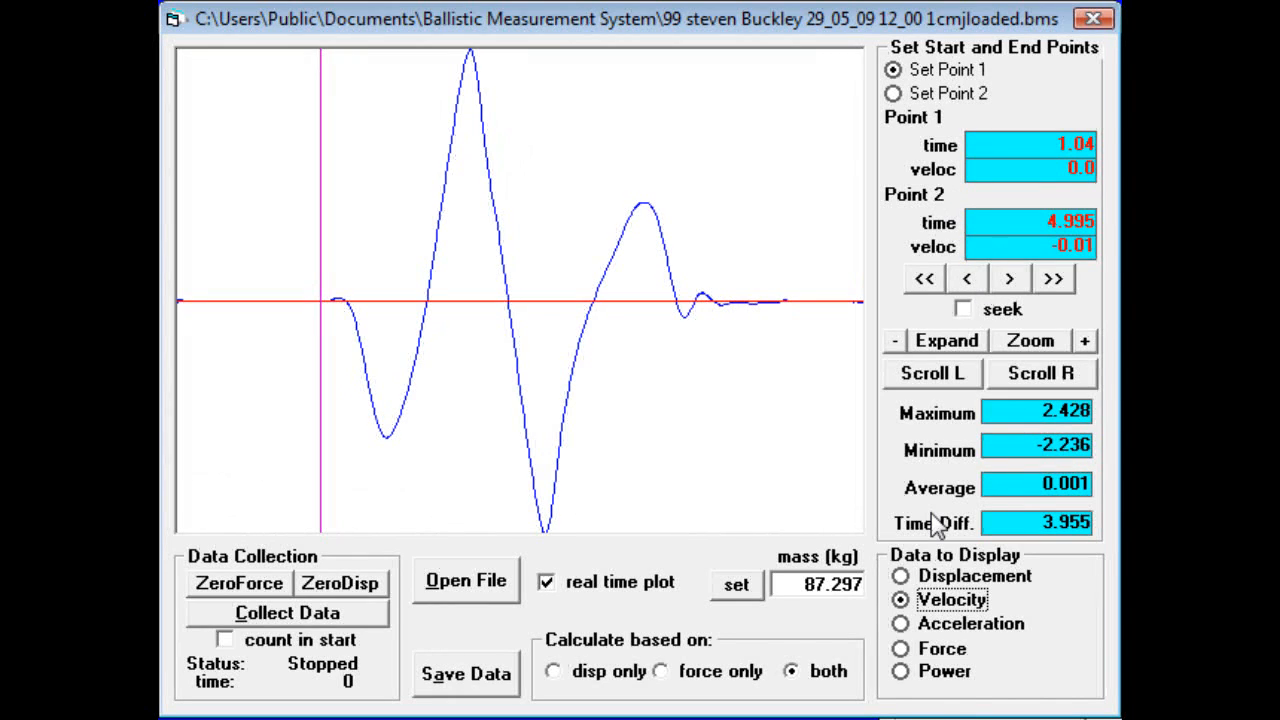
click(901, 624)
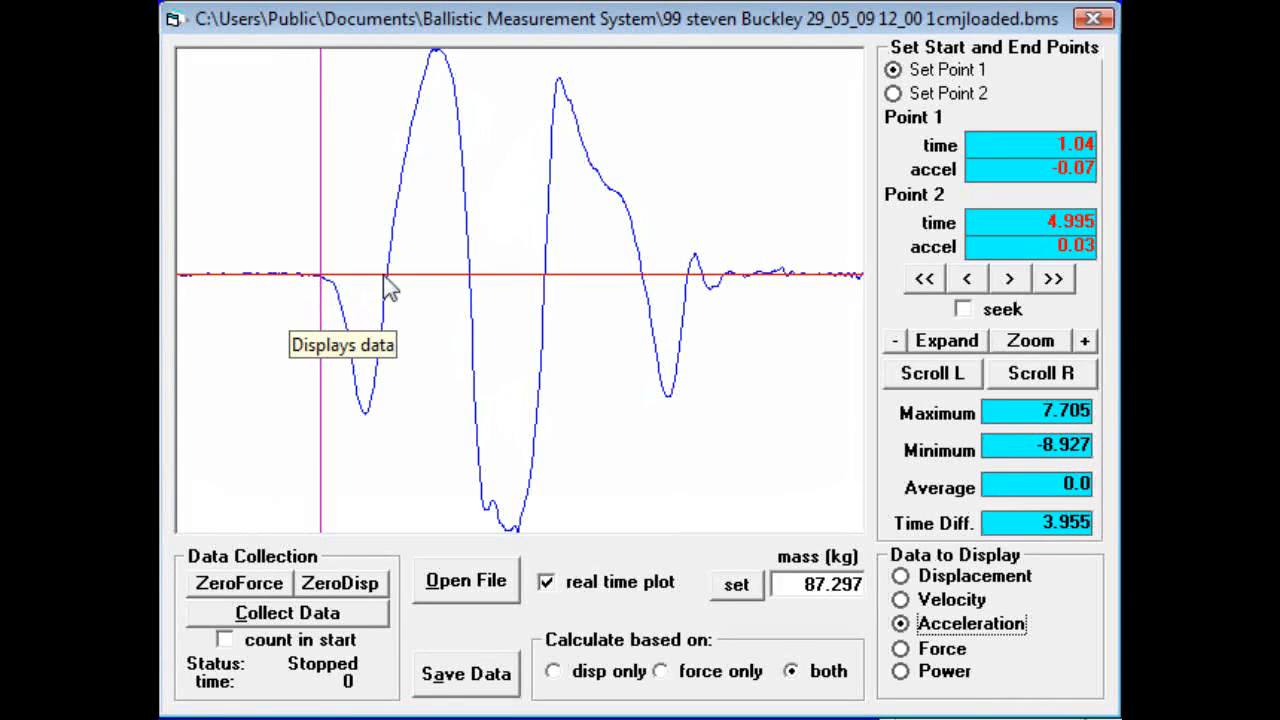
click(365, 413)
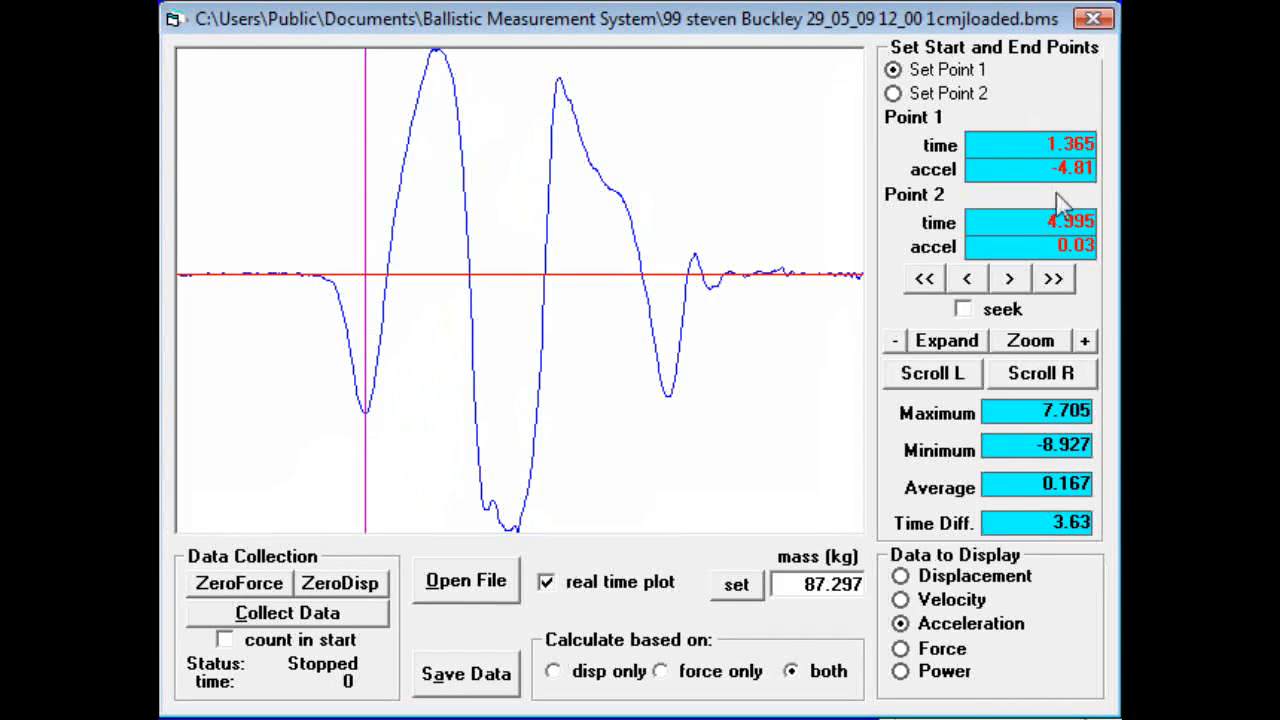
click(311, 295)
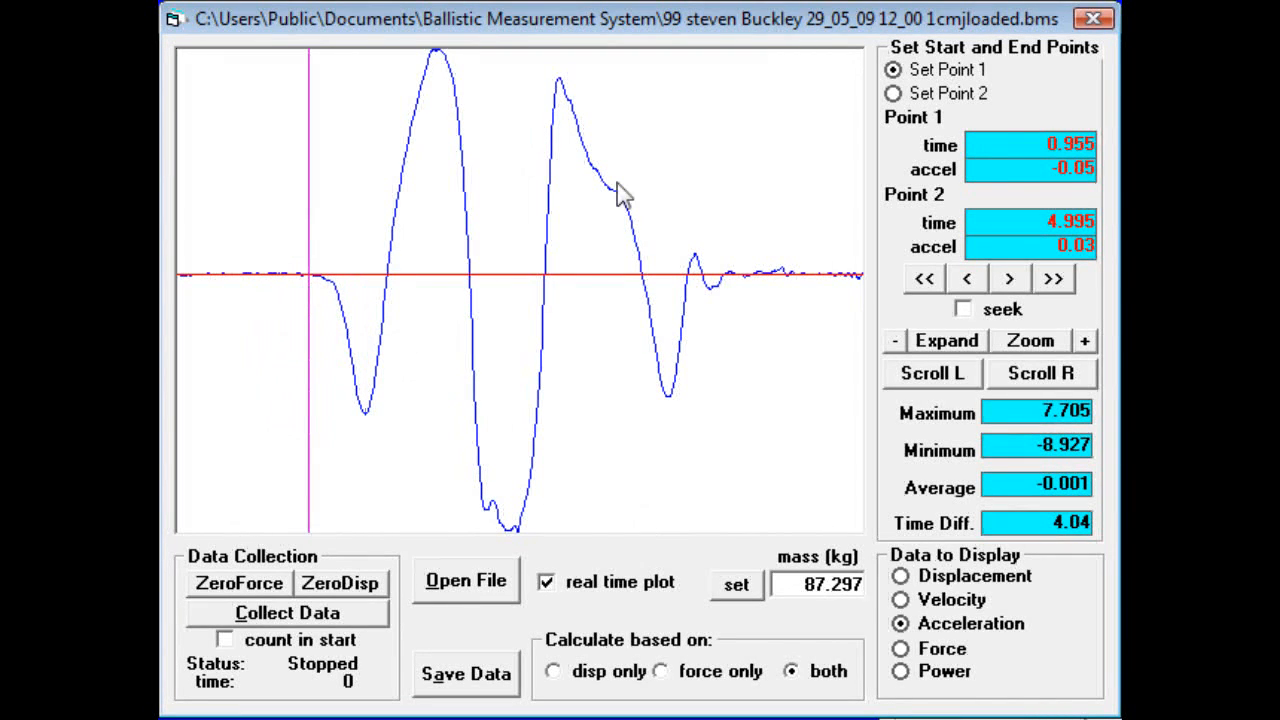
Place point 2 at about 2.645 s on the displacement curve, near the zero crossing after the peak.
click(893, 94)
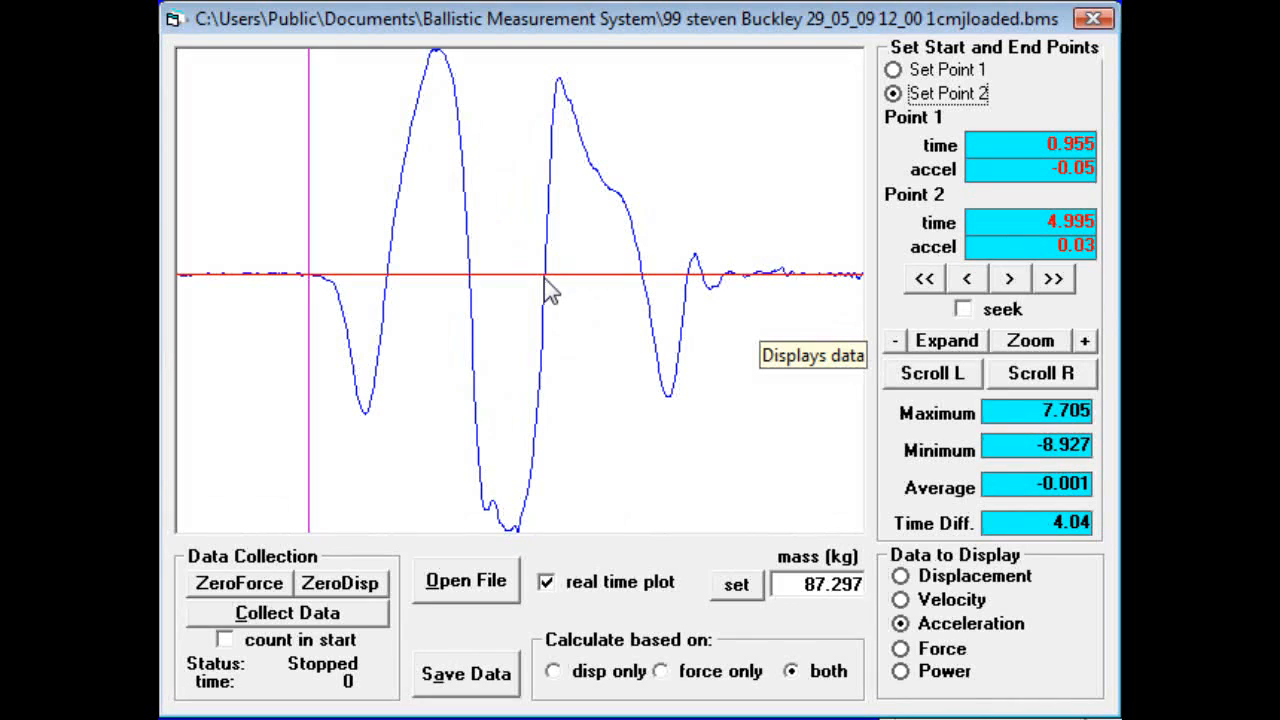
click(901, 580)
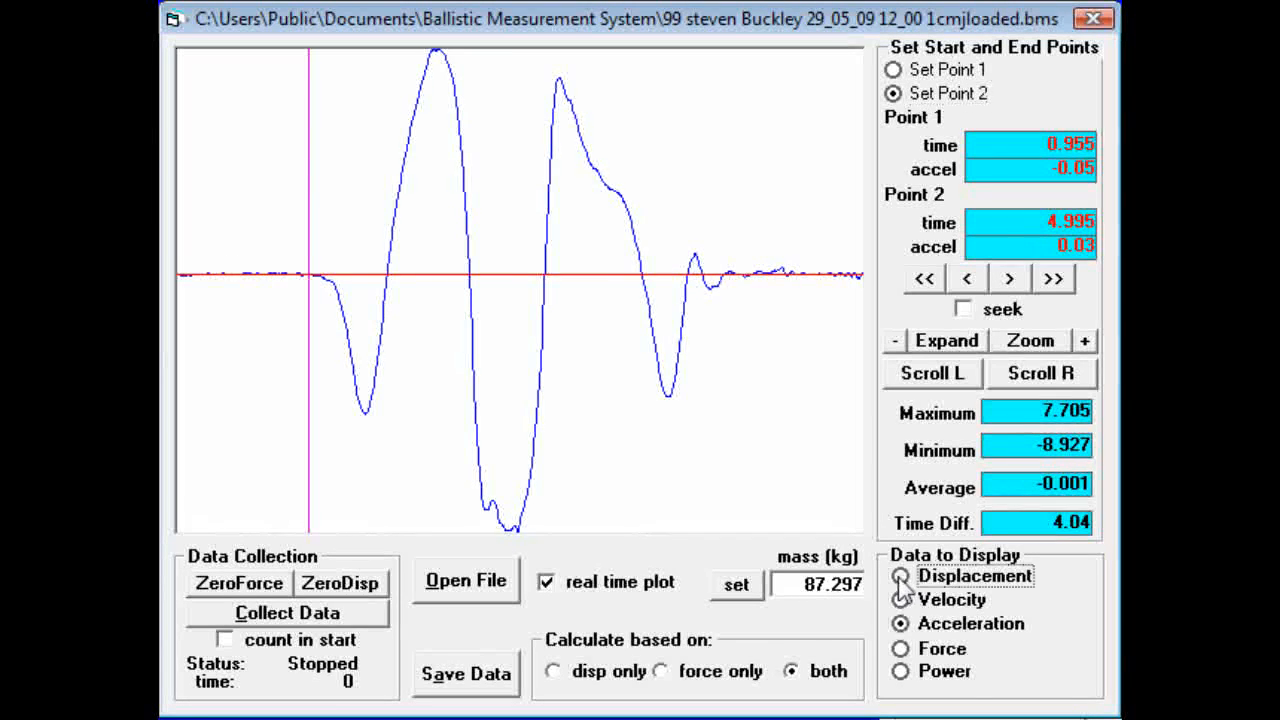
click(542, 264)
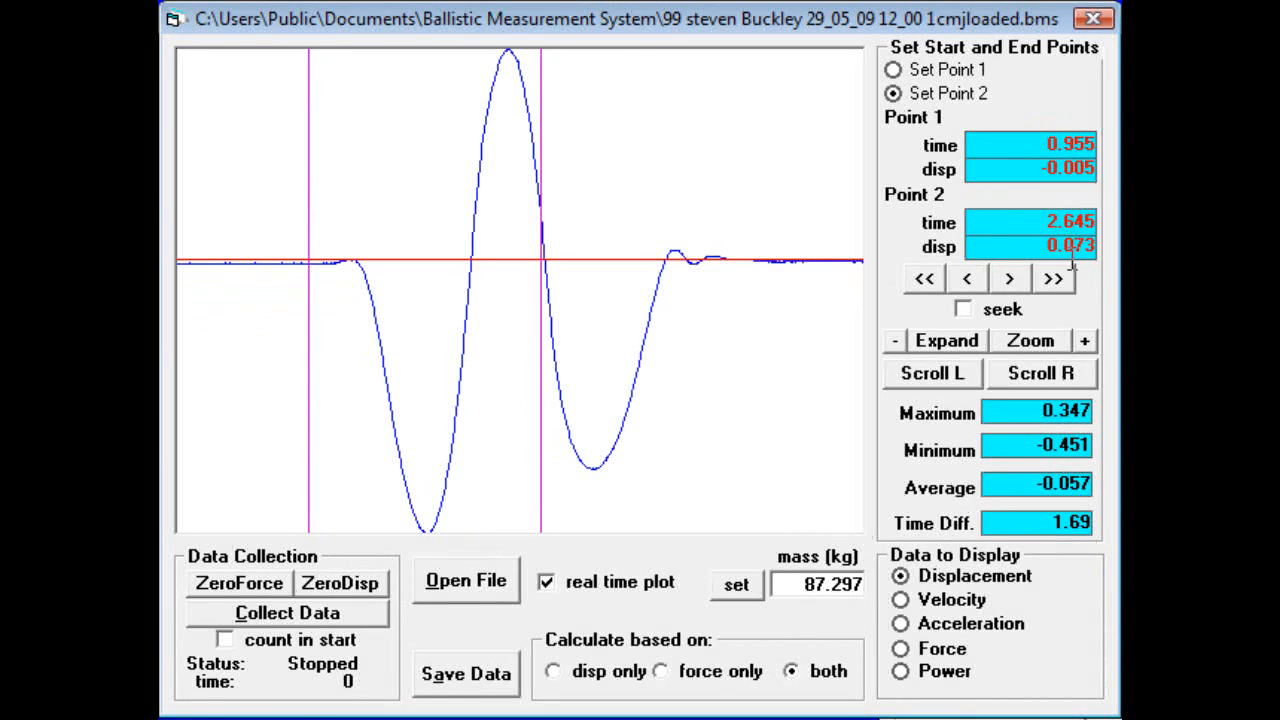
Nudge point 2 forward and back along the displacement curve in fine increments, ending at 2.63 s.
click(1009, 282)
click(1009, 282)
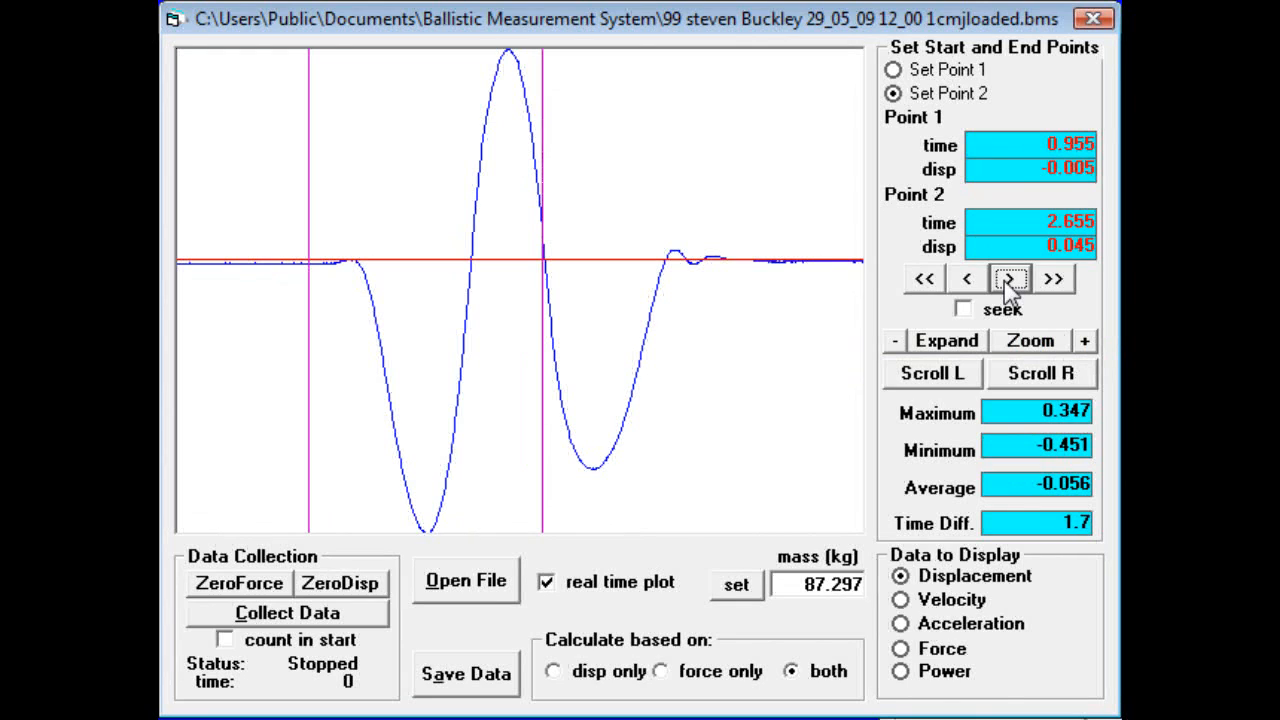
click(1009, 282)
click(975, 282)
click(975, 282)
click(975, 282)
click(975, 282)
click(975, 282)
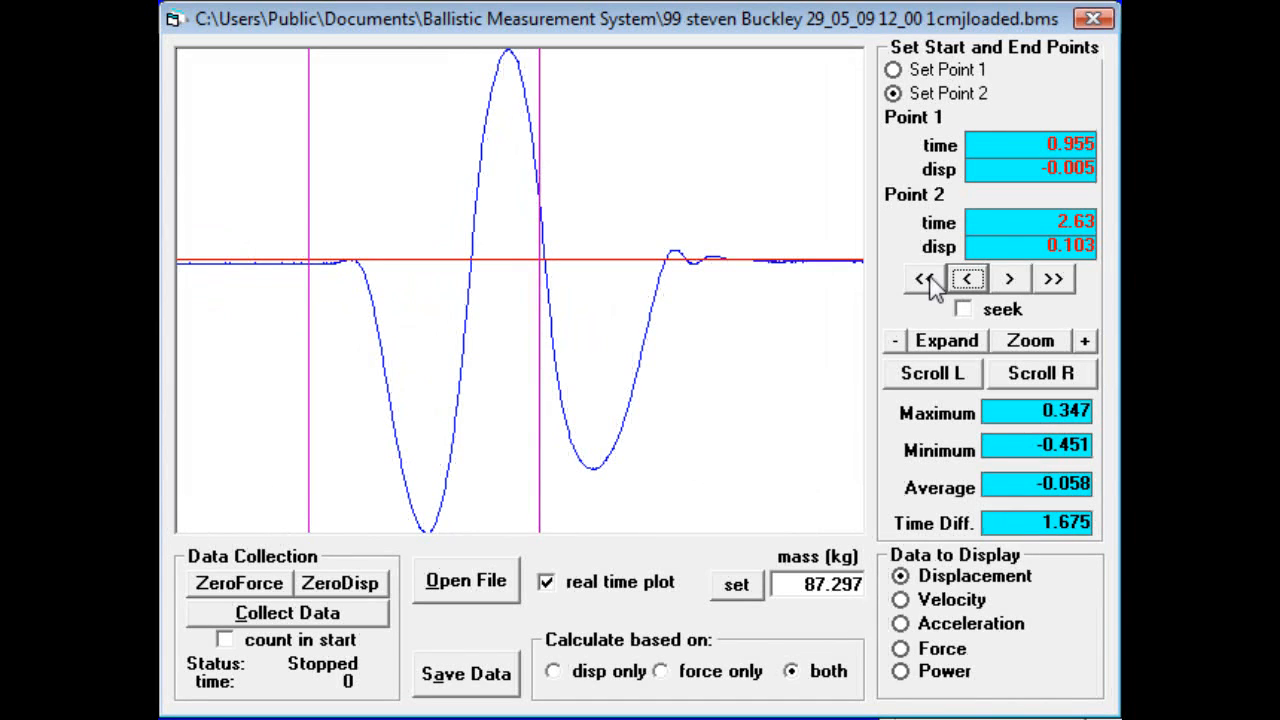
Shift point 2 back to 2.48 s and forward again in coarse increments to 2.68 s.
click(926, 281)
click(926, 281)
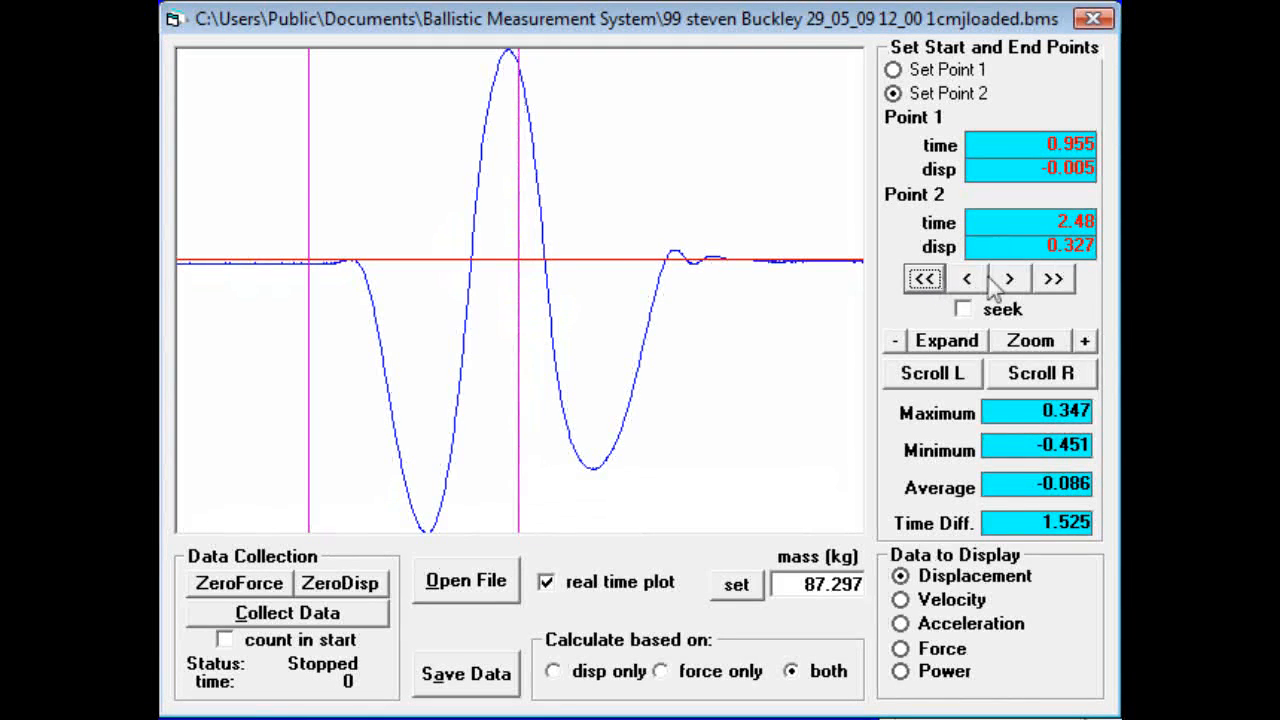
click(1050, 281)
click(1050, 281)
click(1050, 281)
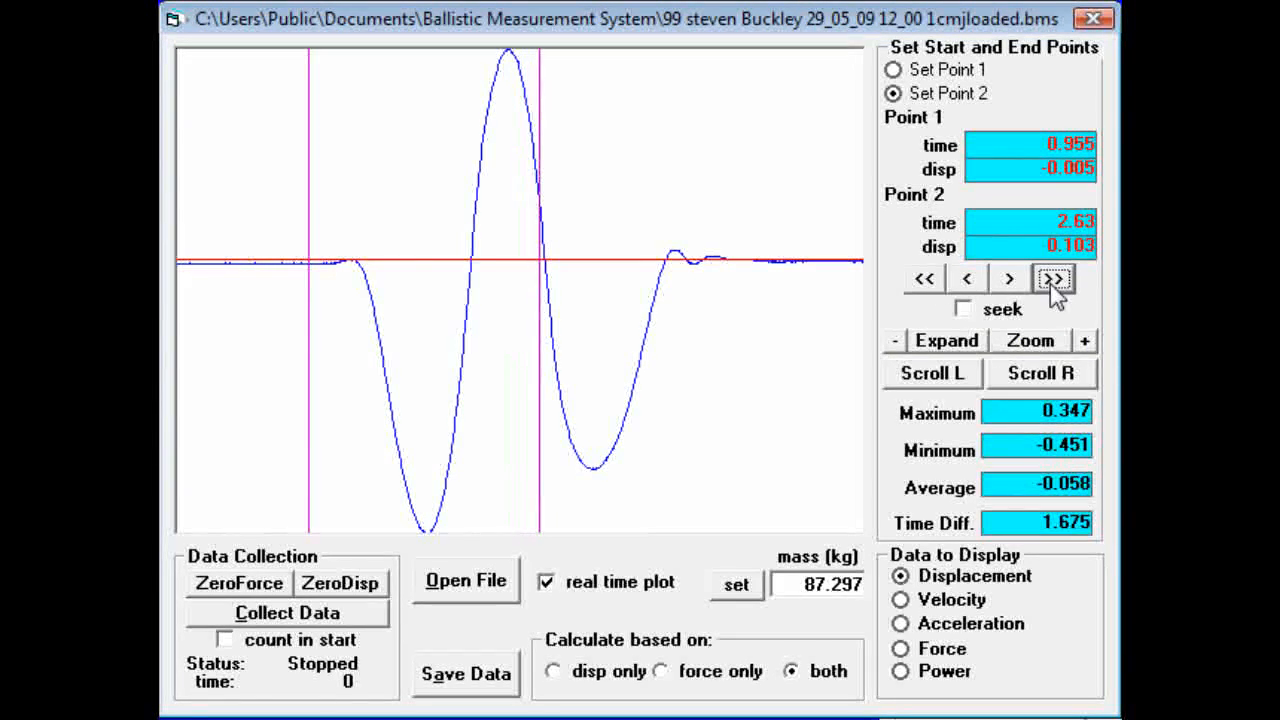
click(1050, 281)
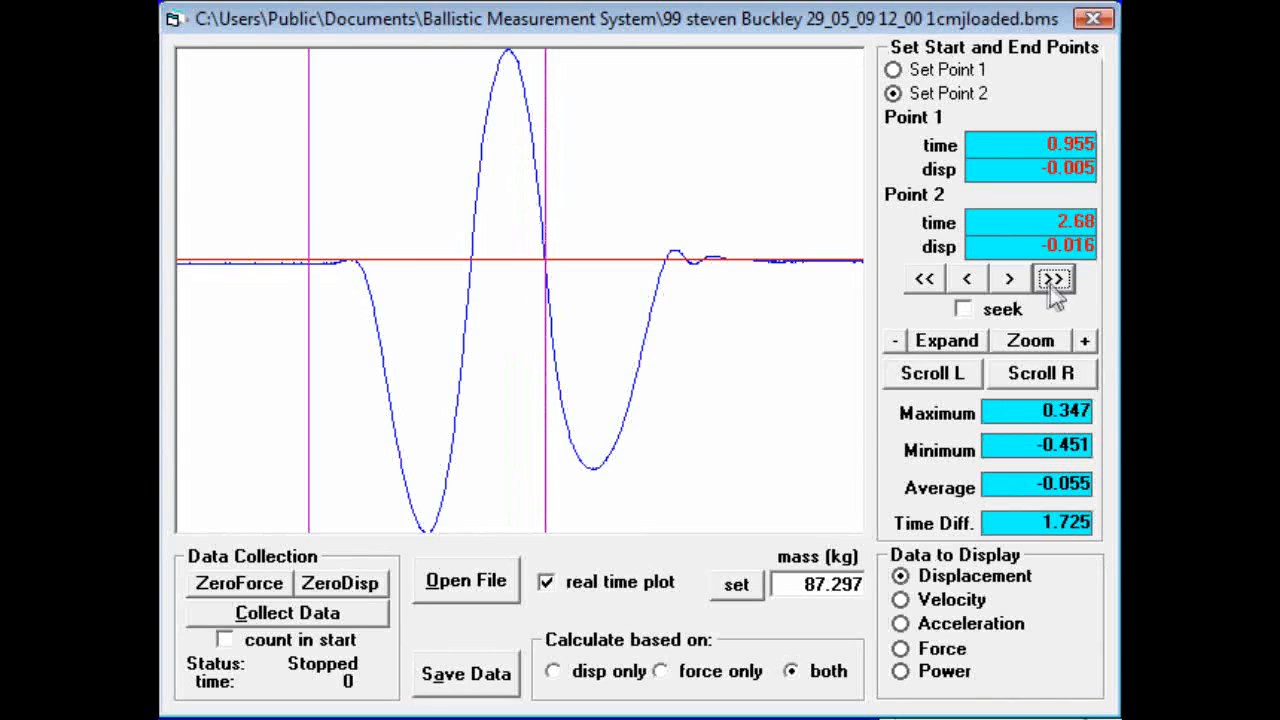
Enable seek, jump point 2 between the displacement peak and the zero crossings, finish at 2.67 s, and disable seek.
click(962, 309)
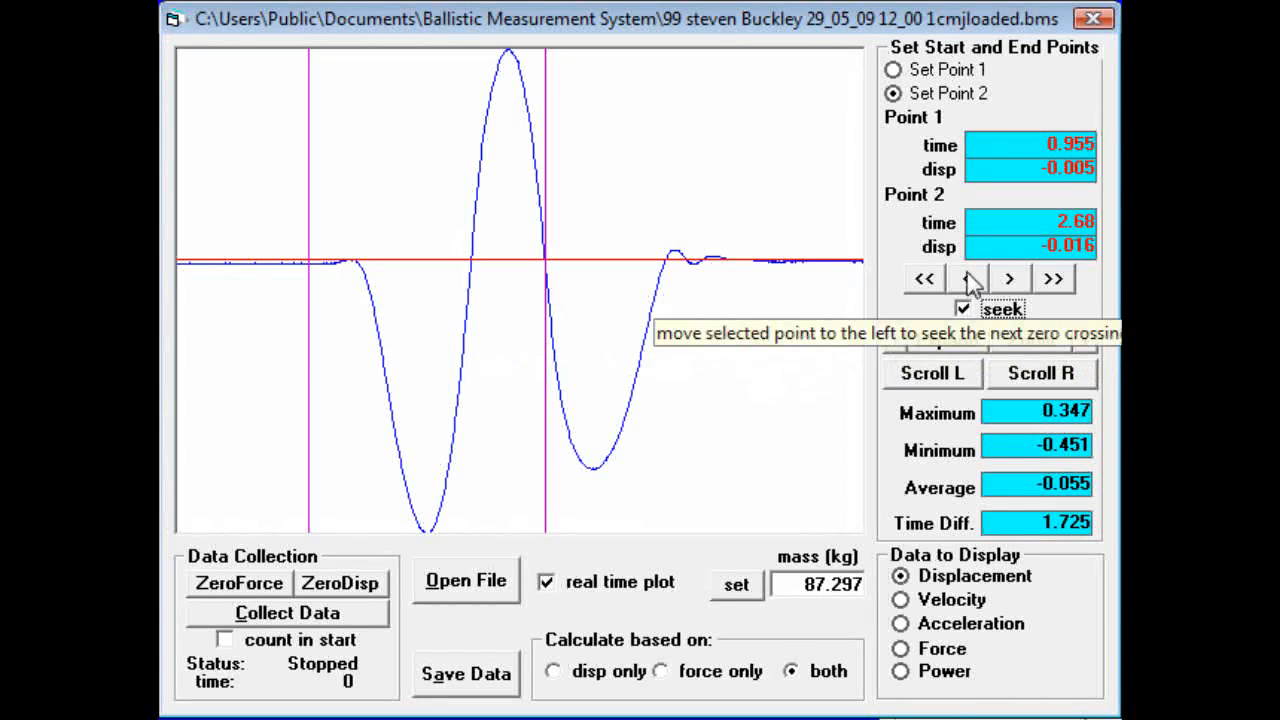
click(970, 280)
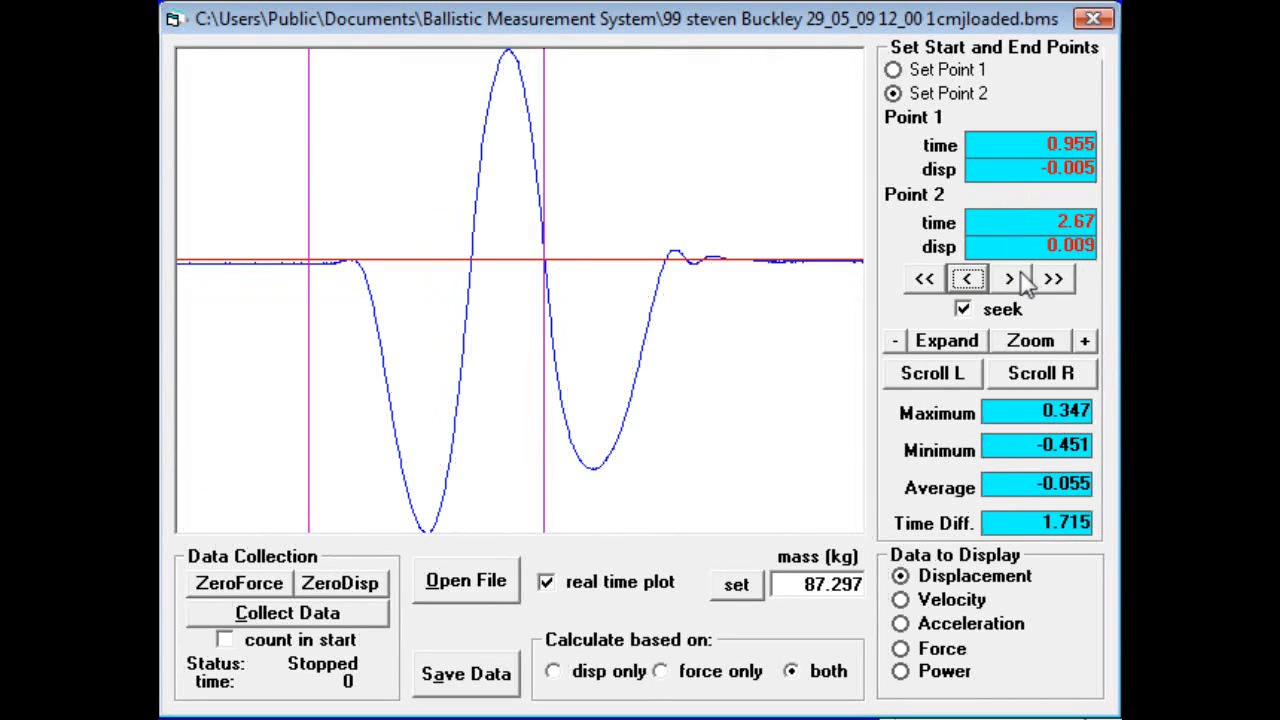
click(972, 282)
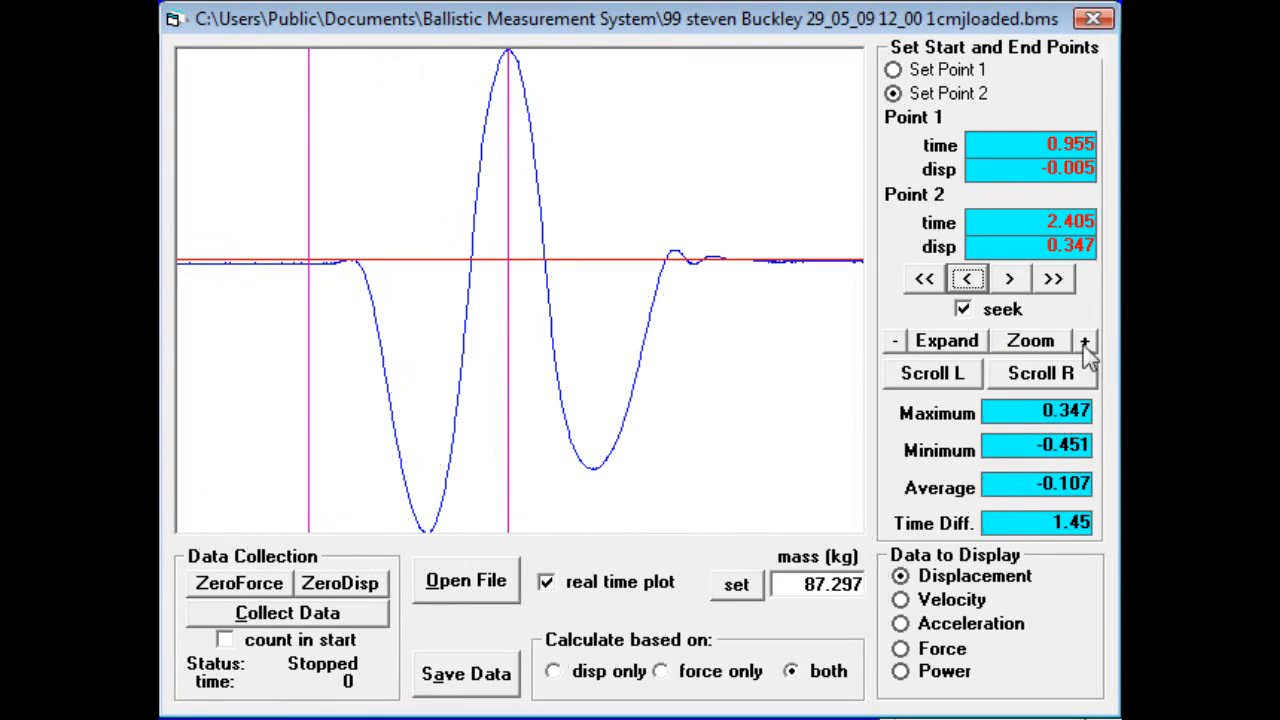
click(1010, 280)
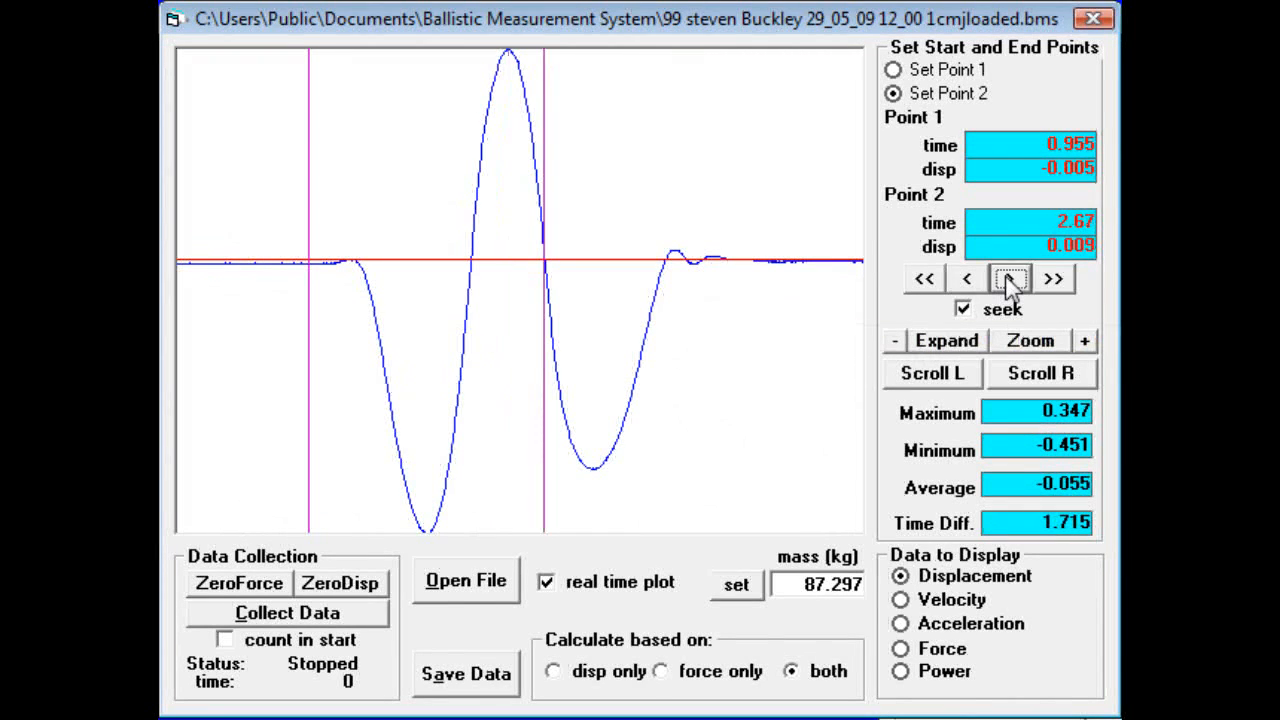
click(1010, 280)
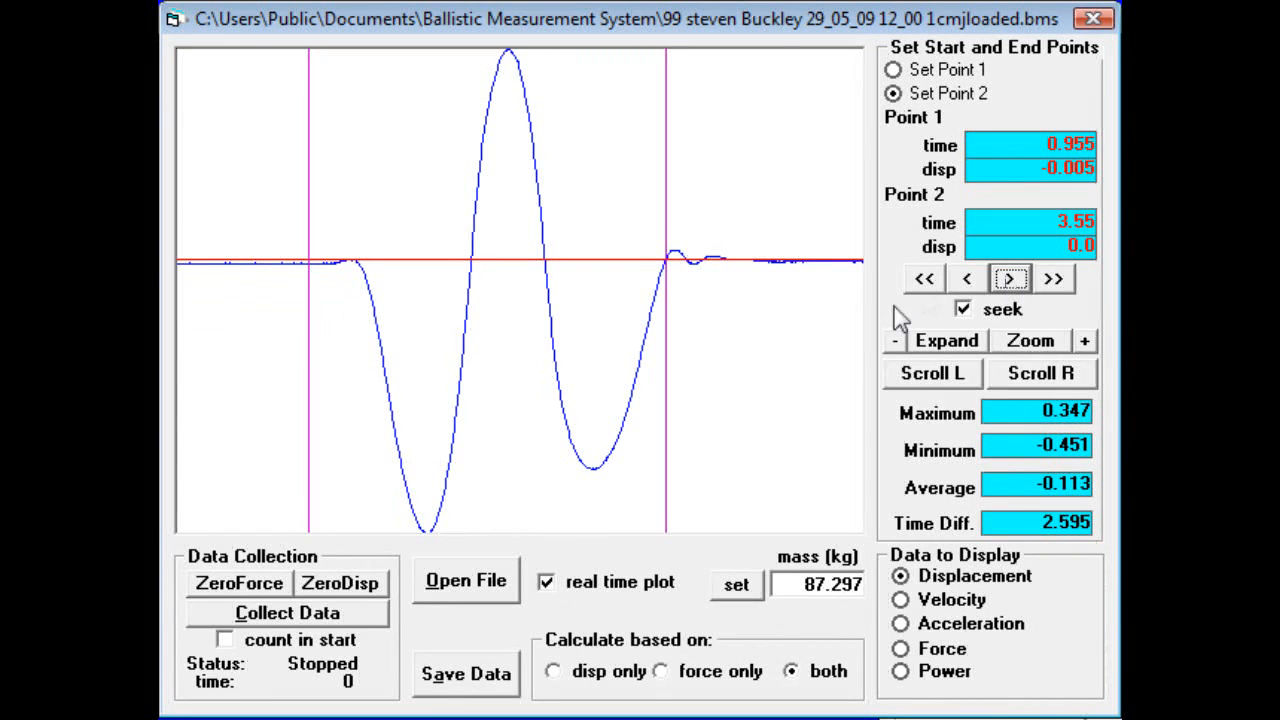
click(968, 280)
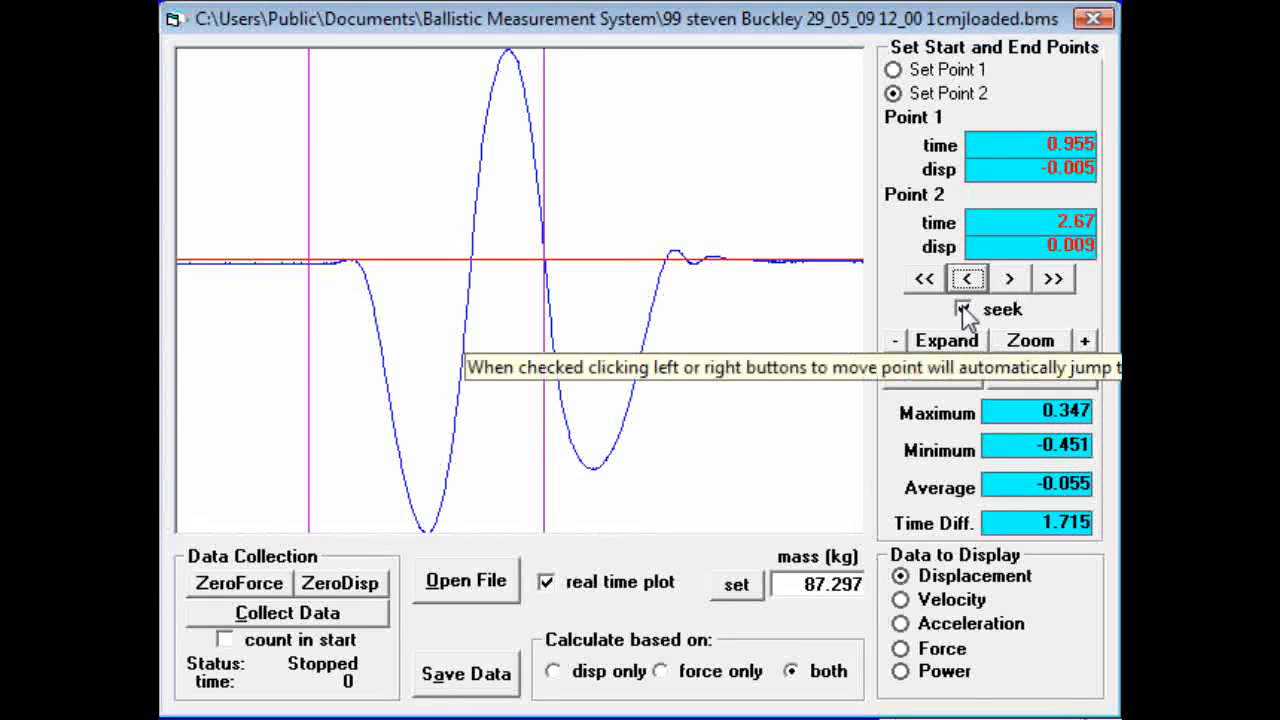
click(963, 310)
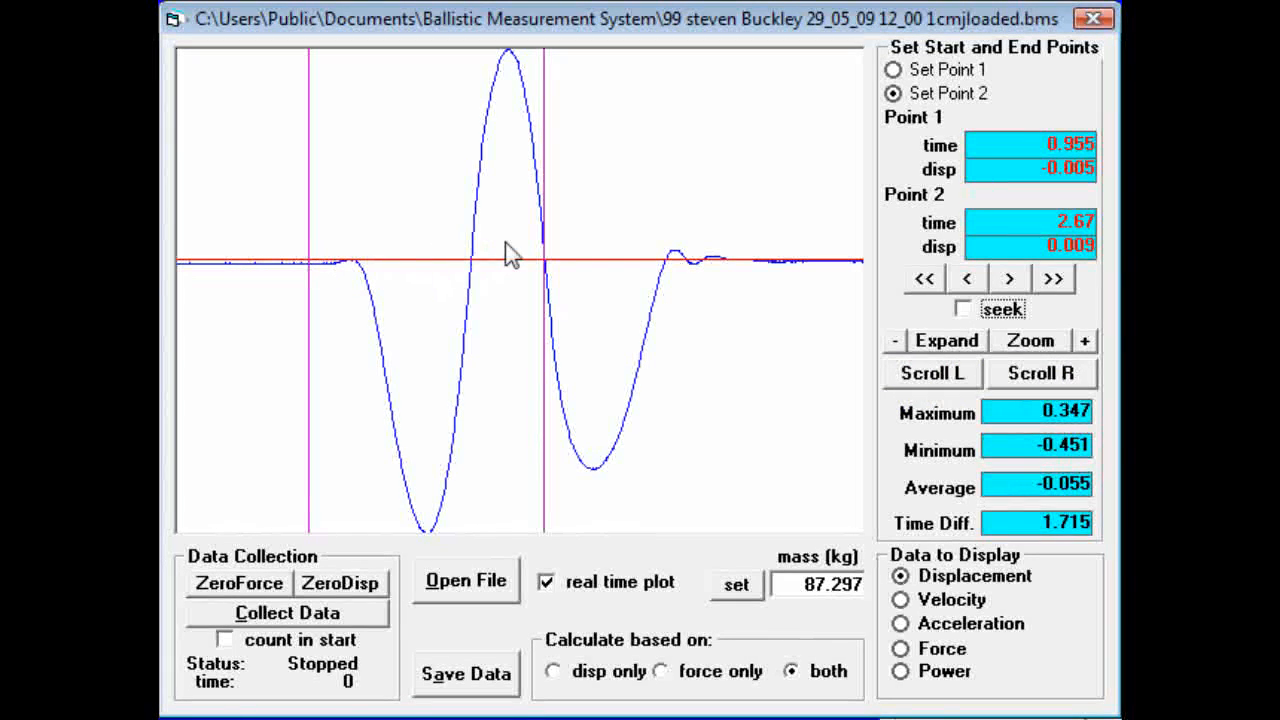
Zoom the displacement plot to the span between the two points, scroll it both ways, adjust its magnification, and restore the full curve.
click(1033, 343)
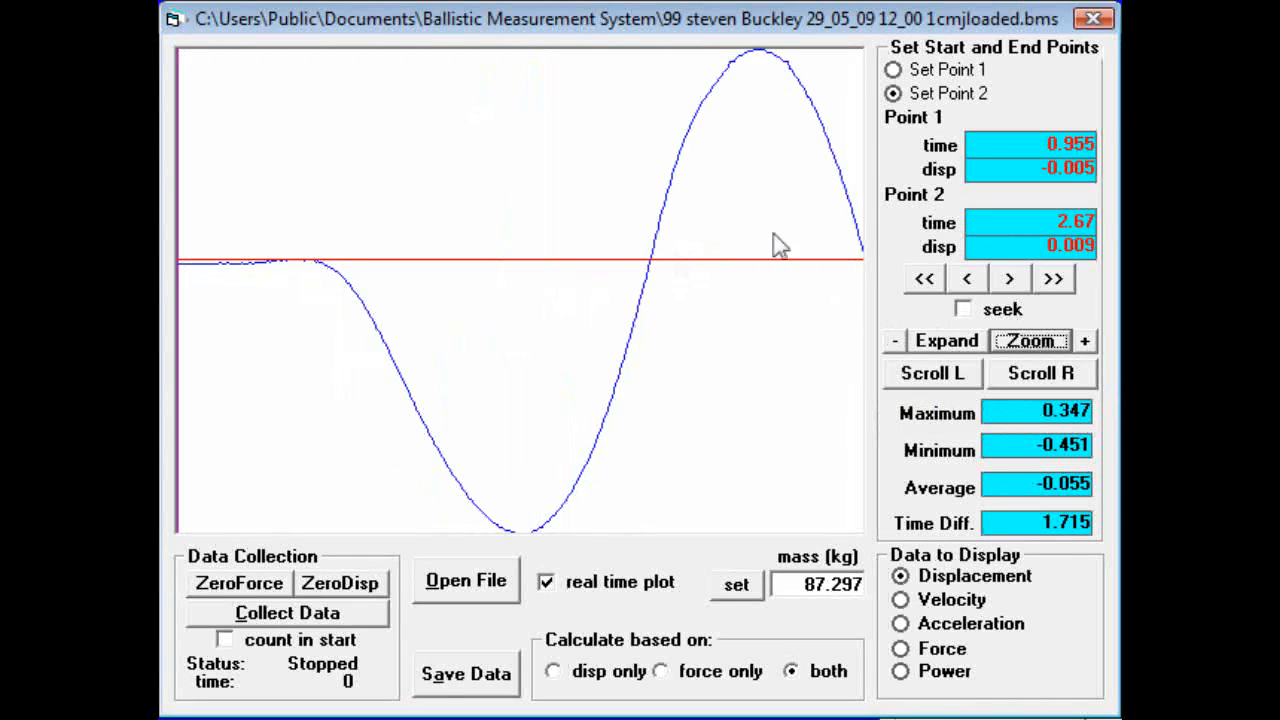
click(1072, 378)
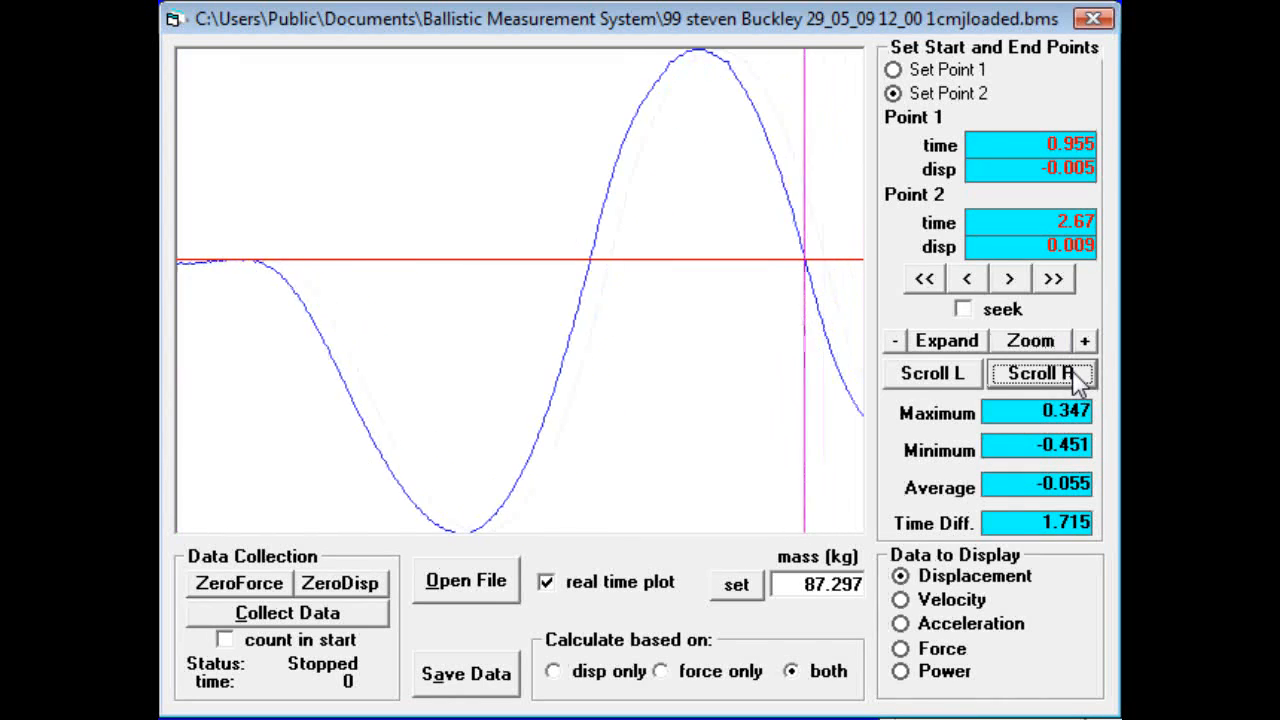
click(940, 378)
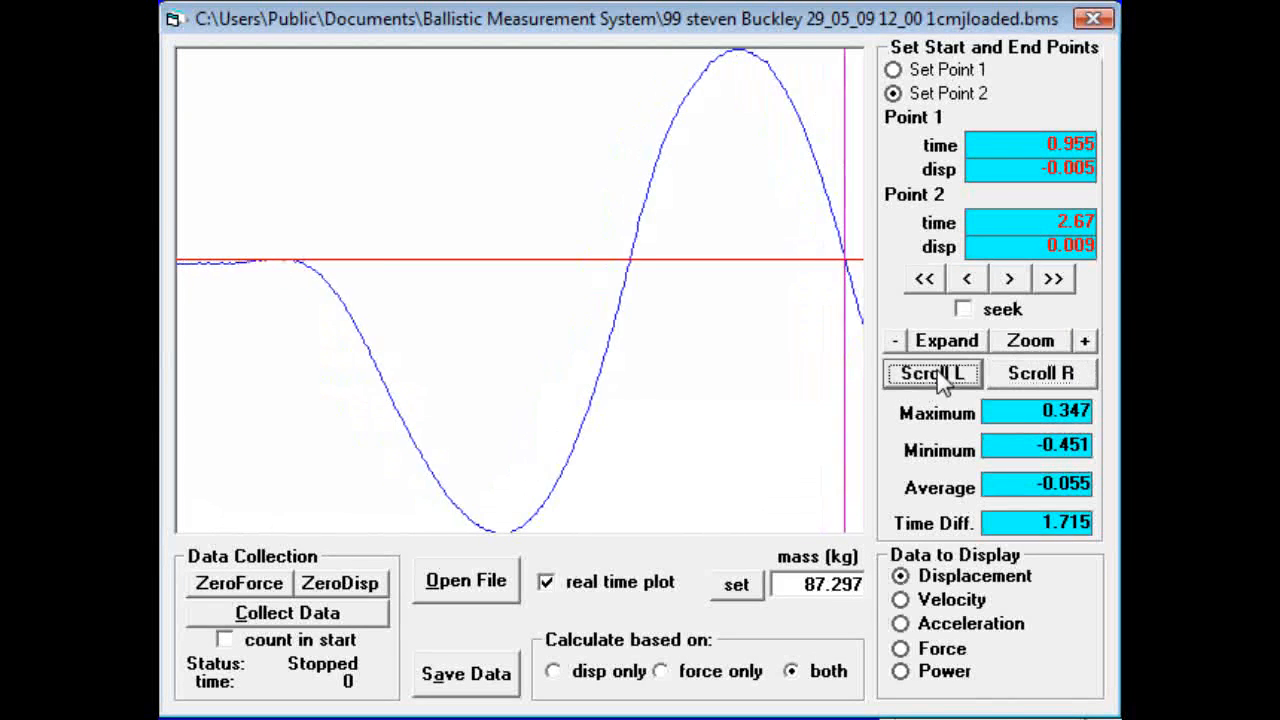
click(1086, 341)
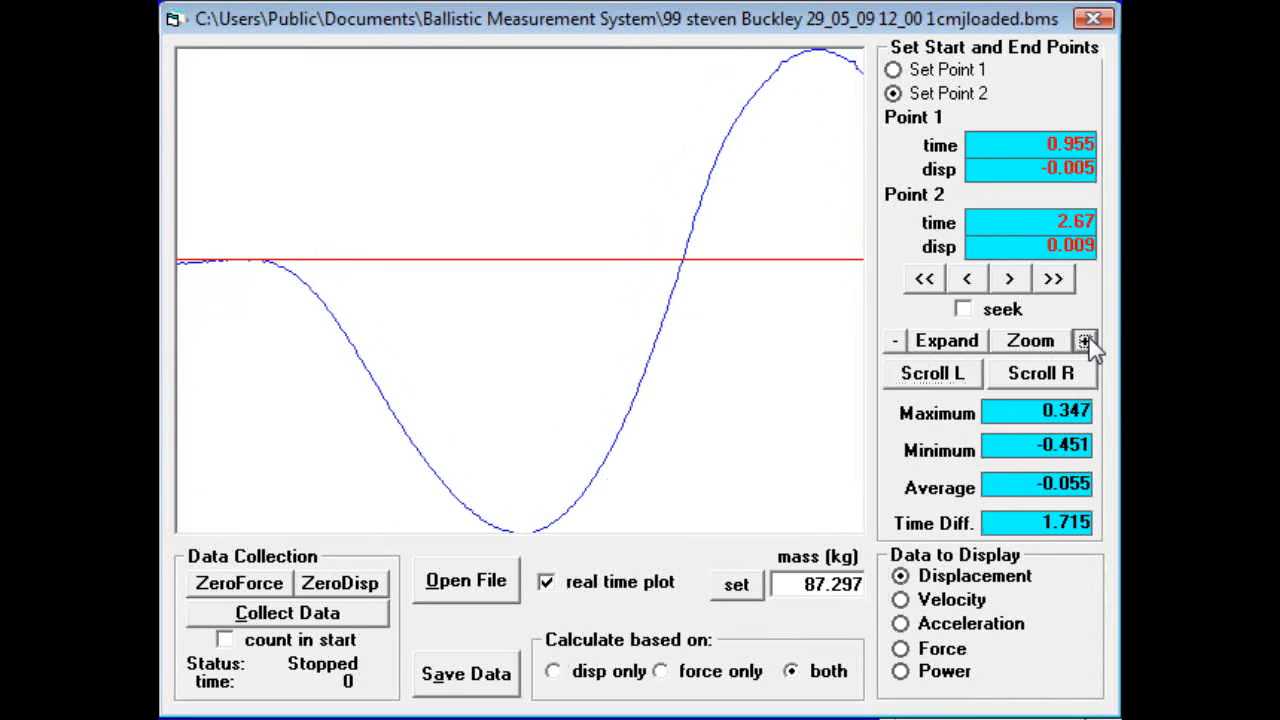
click(896, 344)
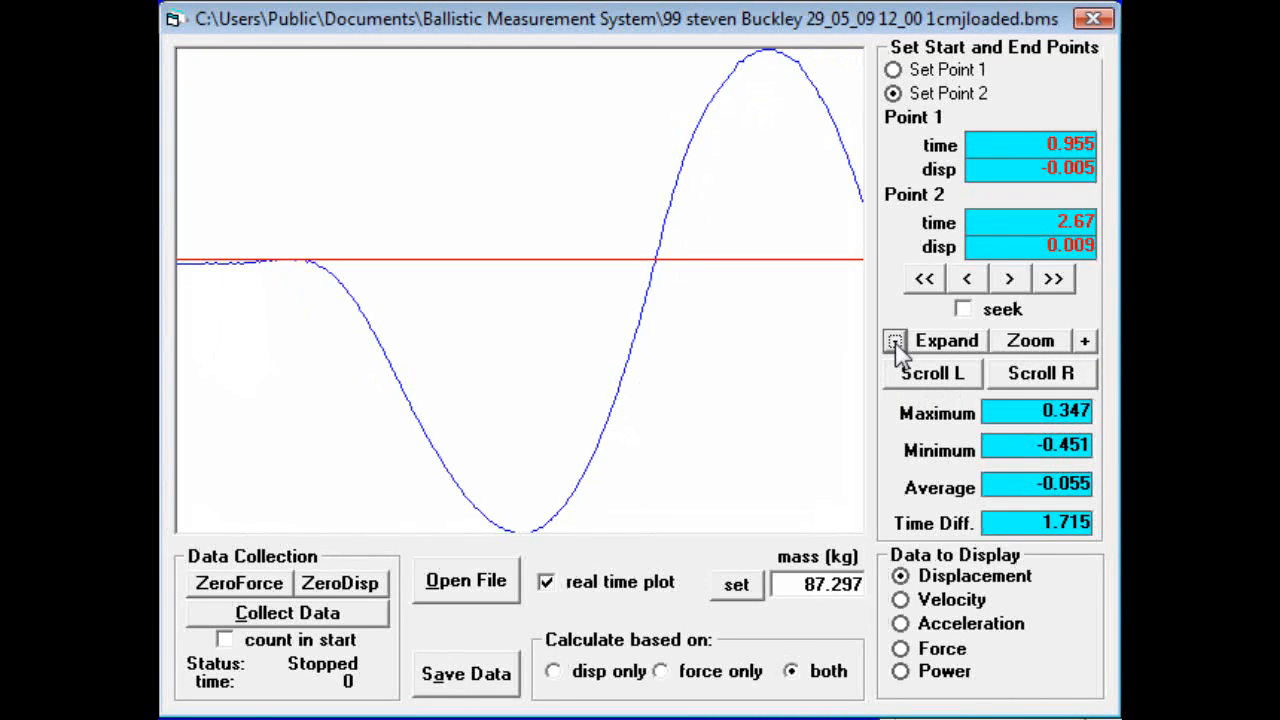
click(957, 354)
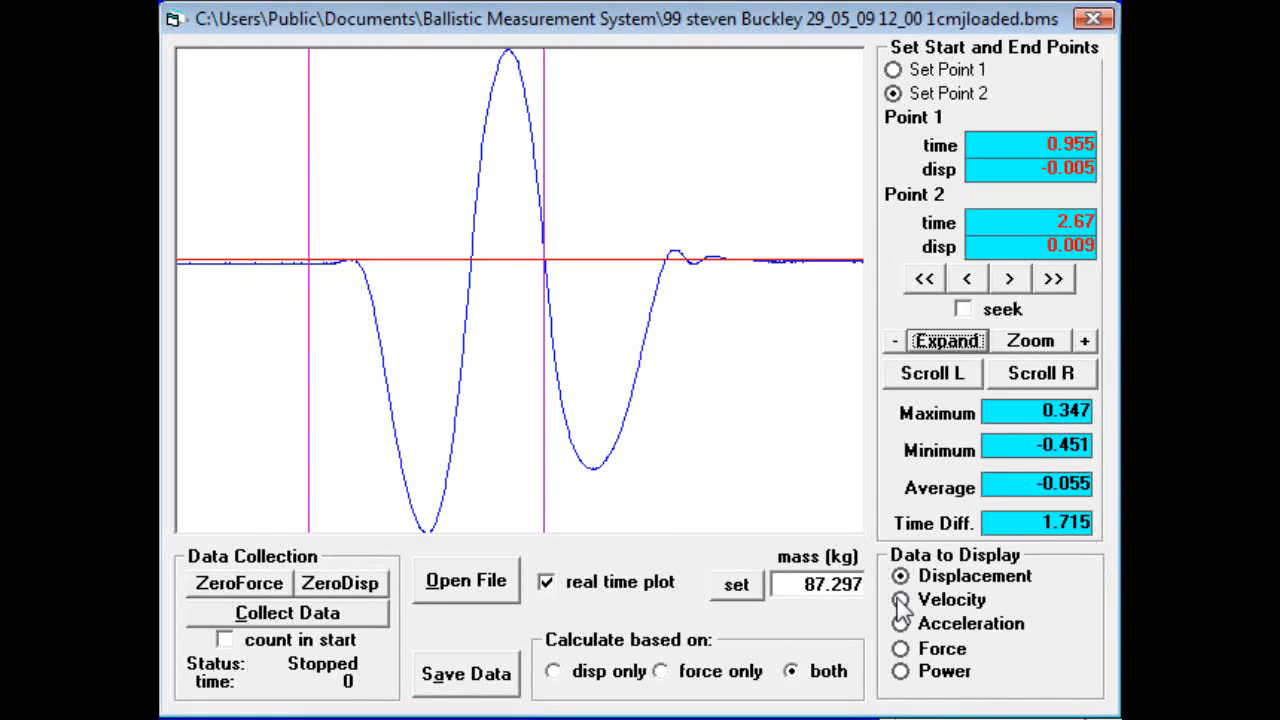
Display the force curve and bracket its landing peak with point 2 at 3.065 s and point 1 at 2.47 s.
click(900, 648)
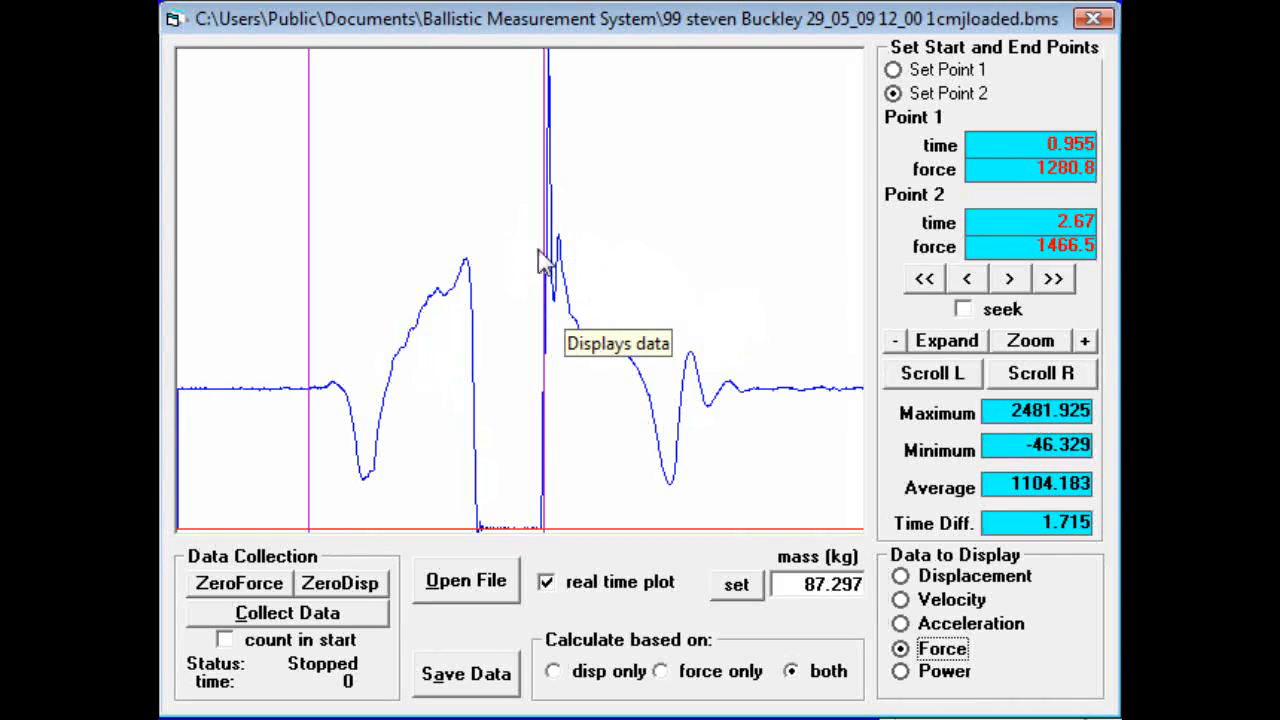
click(599, 293)
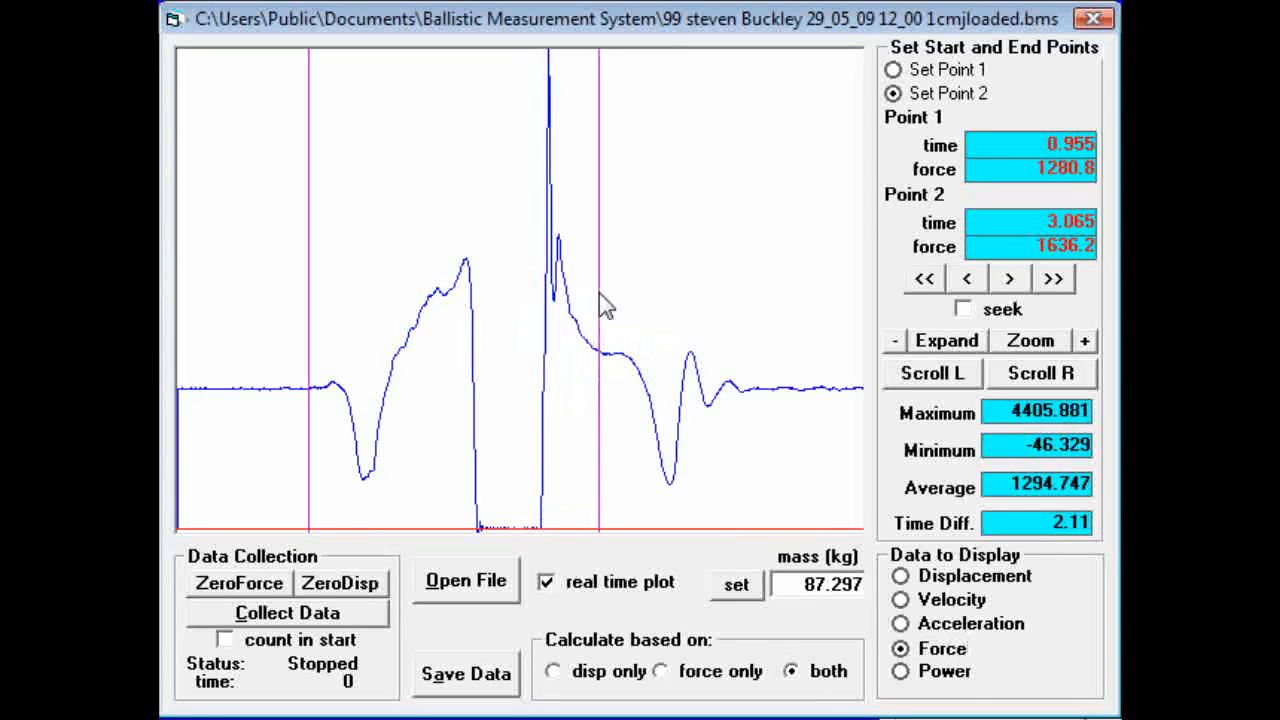
click(896, 69)
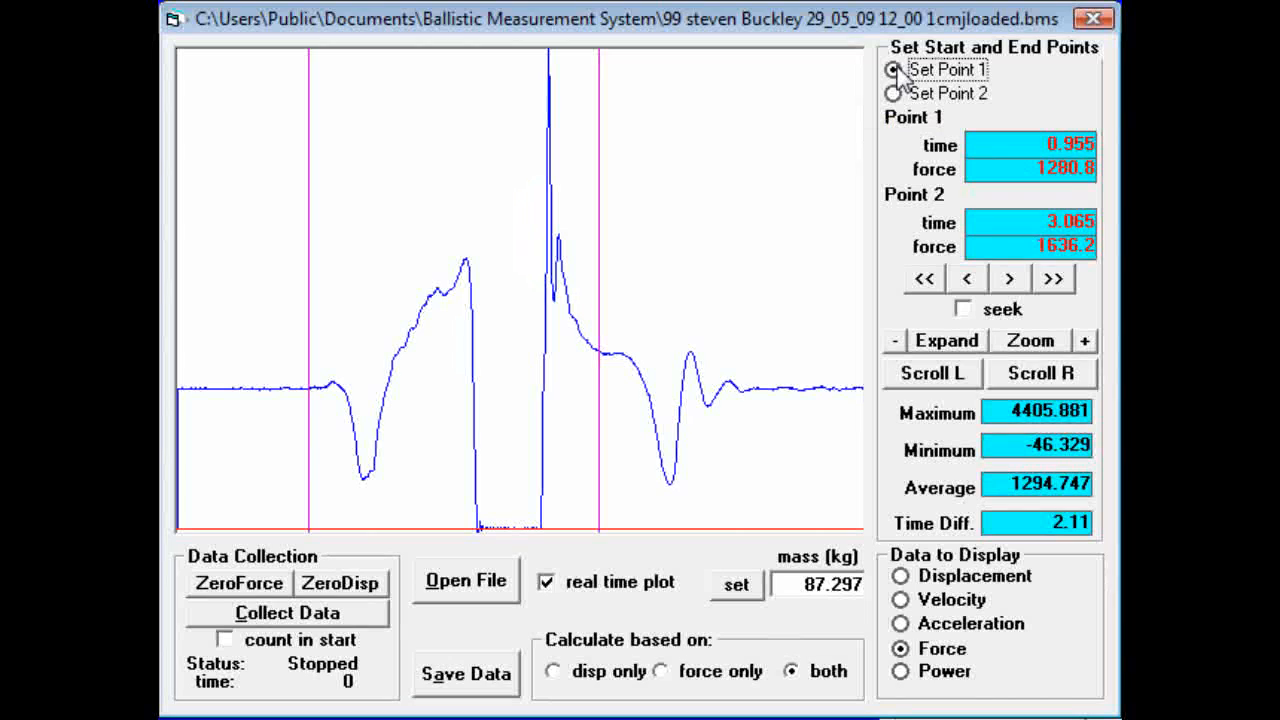
click(517, 430)
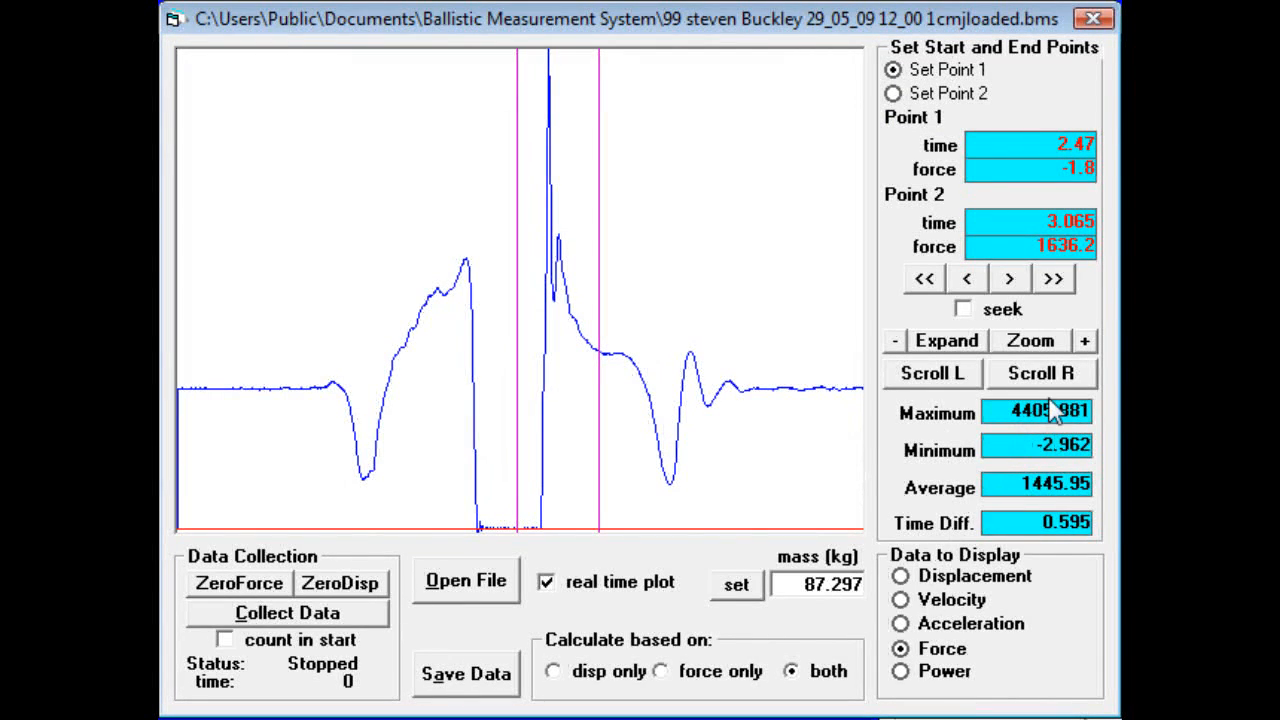
Bracket the countermovement and take-off on the force curve with point 1 at 0.975 s and point 2 at 2.525 s in the flight phase.
click(311, 414)
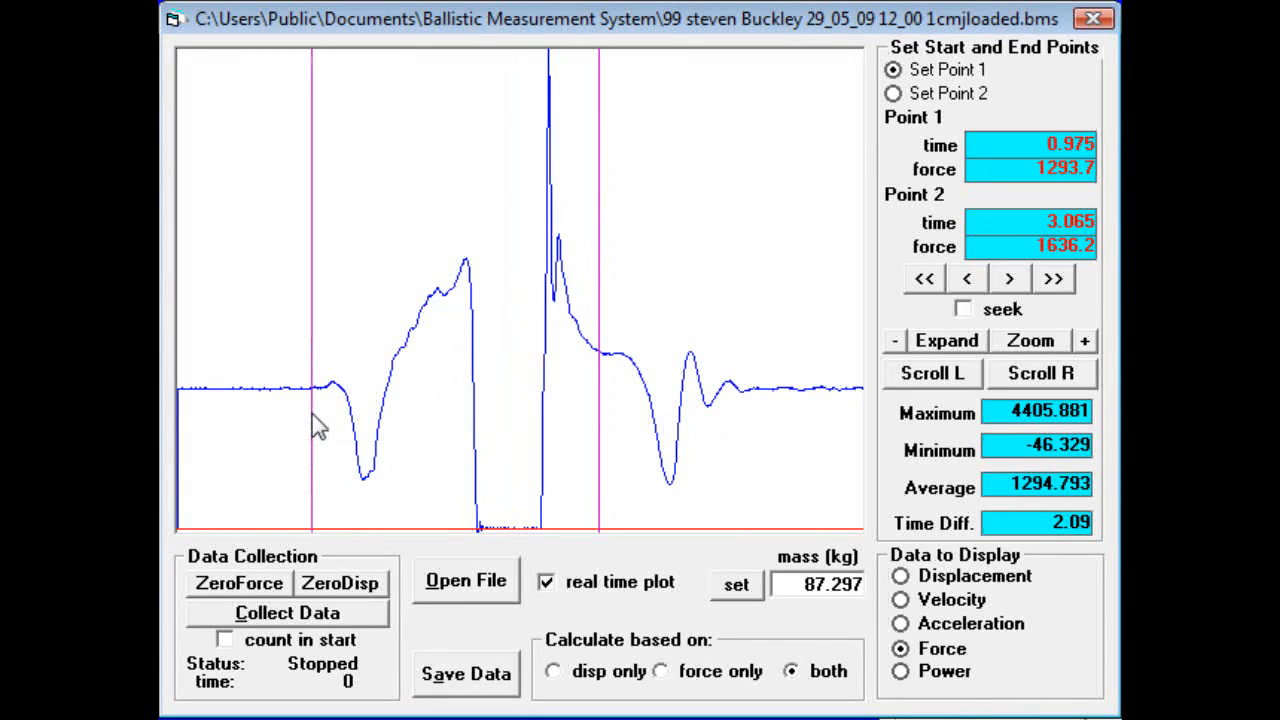
click(893, 93)
click(525, 415)
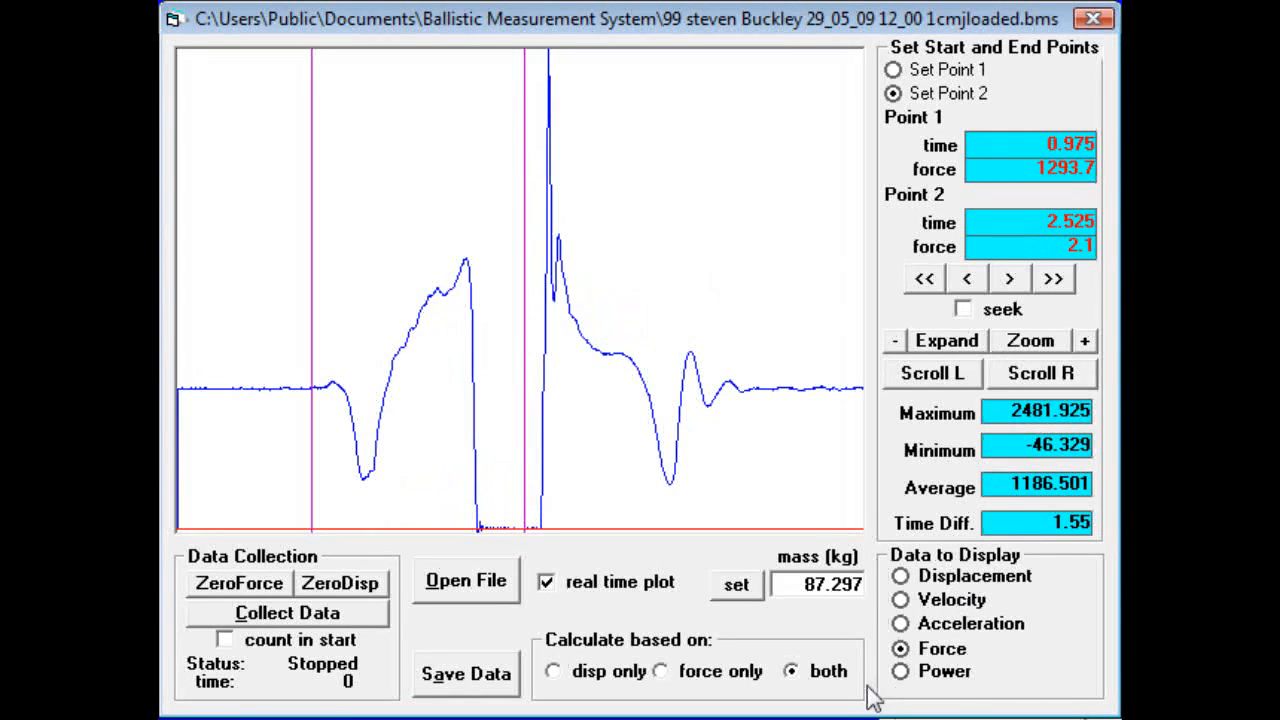
Switch the plot back to displacement data and enable the count-in start for data collection.
click(901, 577)
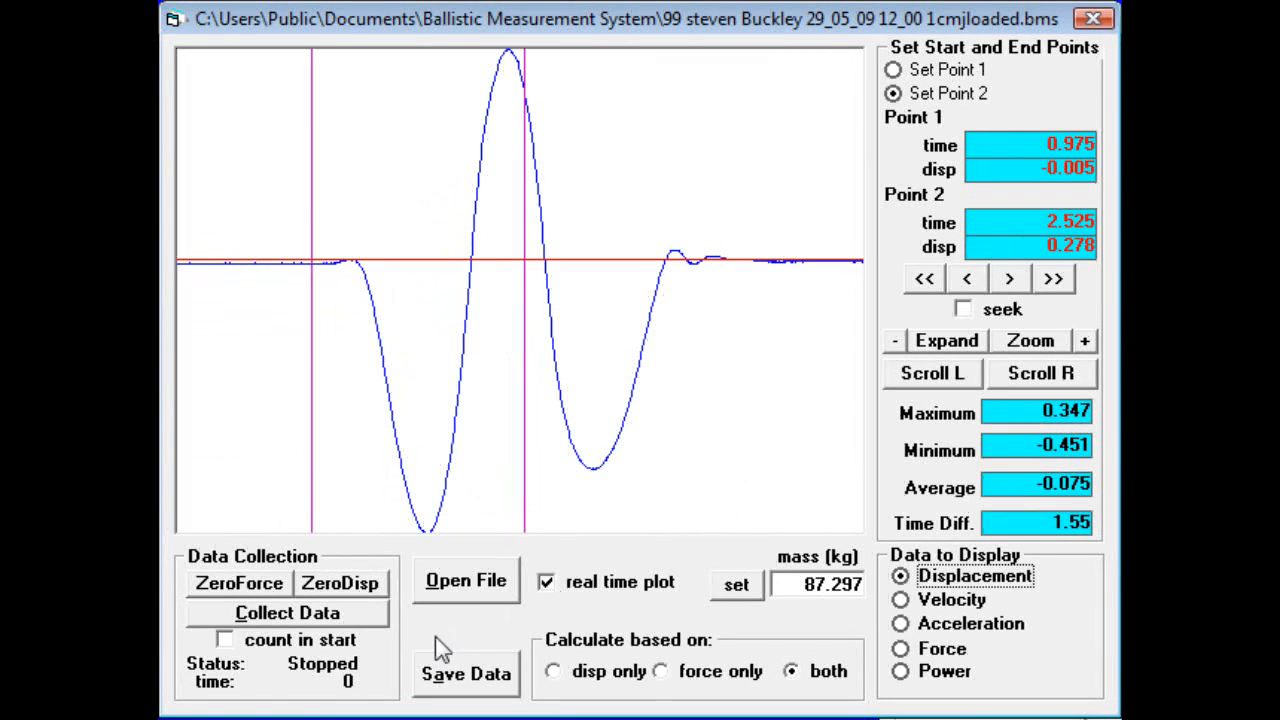
click(224, 640)
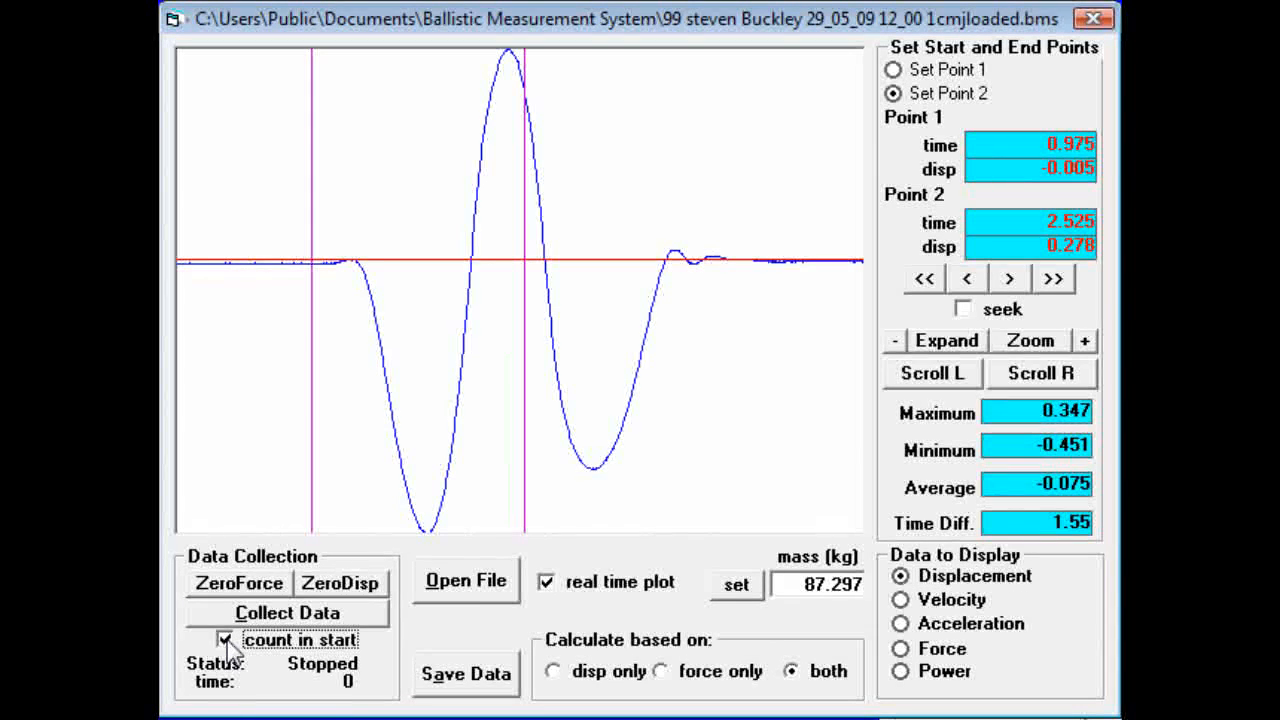